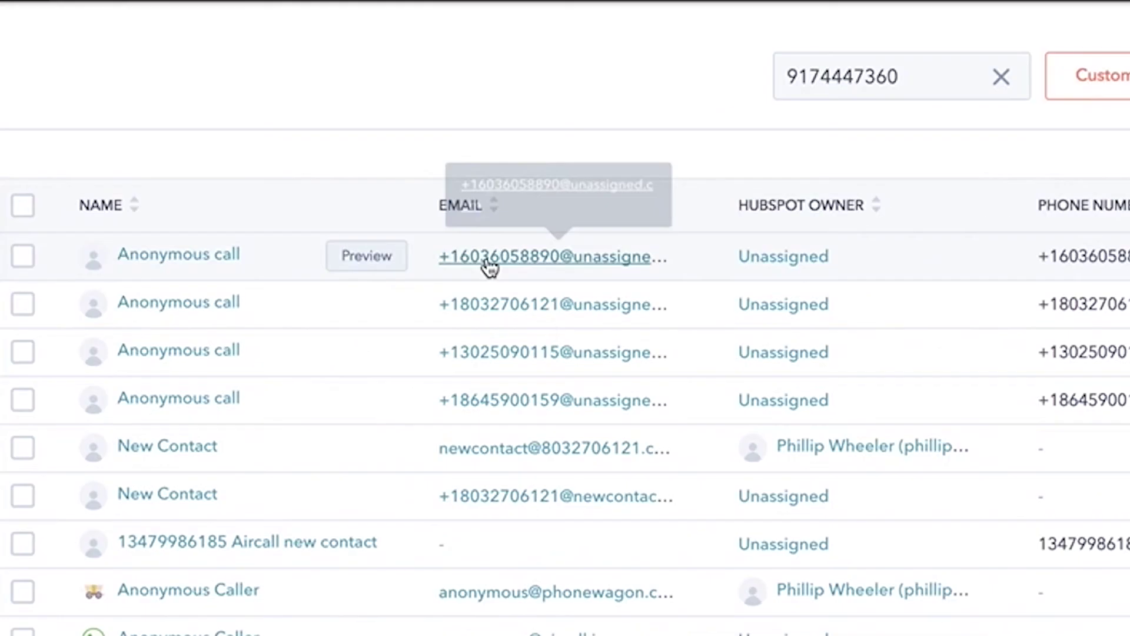
# Open the first Anonymous call contact and highlight its New call activity entry.
pyautogui.click(154, 277)
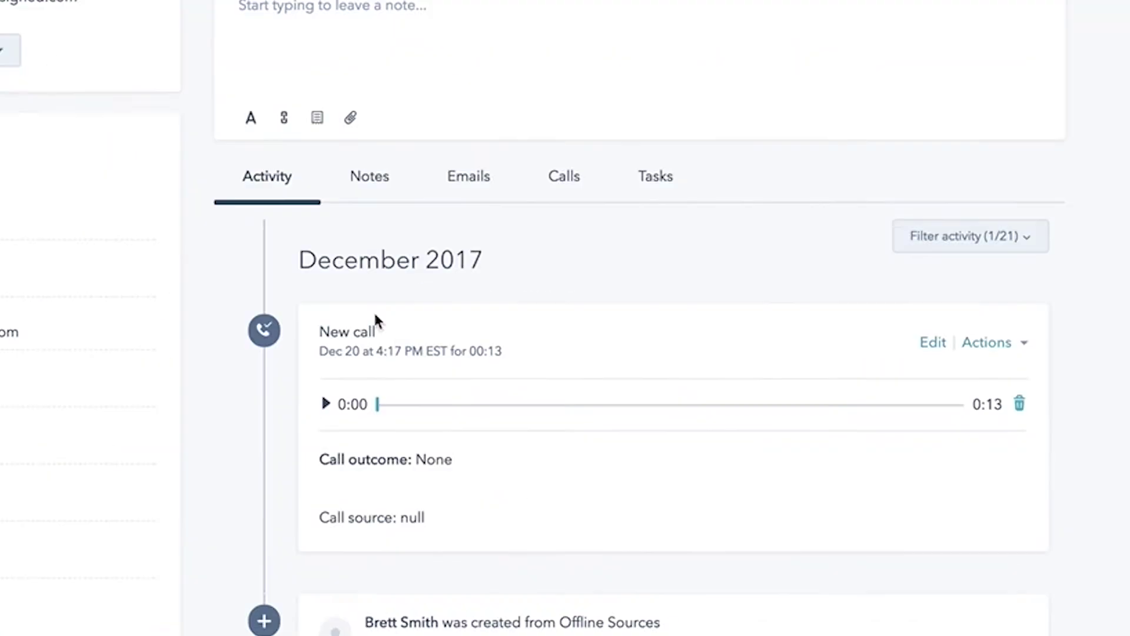
pyautogui.moveTo(319, 331); pyautogui.dragTo(451, 334)
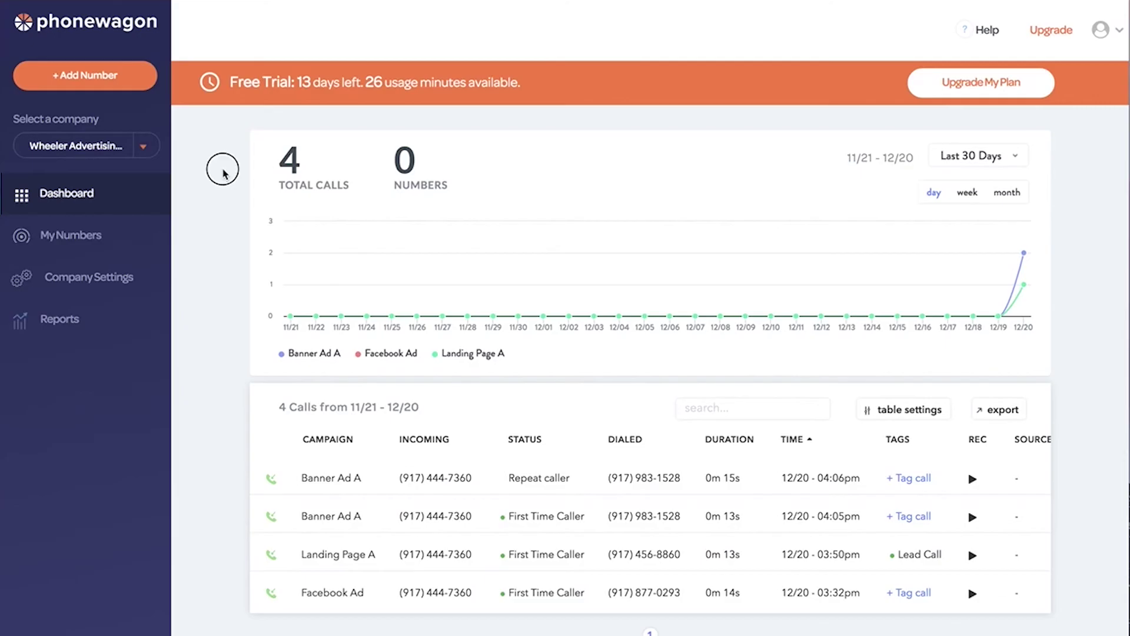
pyautogui.click(89, 76)
pyautogui.moveTo(430, 213); pyautogui.dragTo(348, 214)
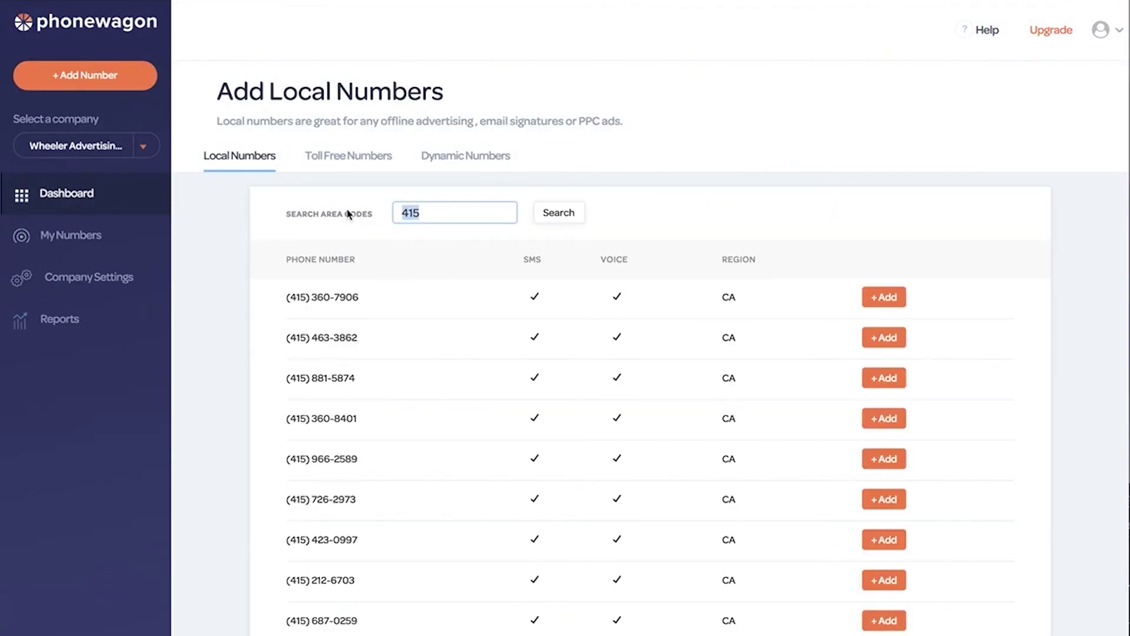
pyautogui.write('917')
pyautogui.press('Return')
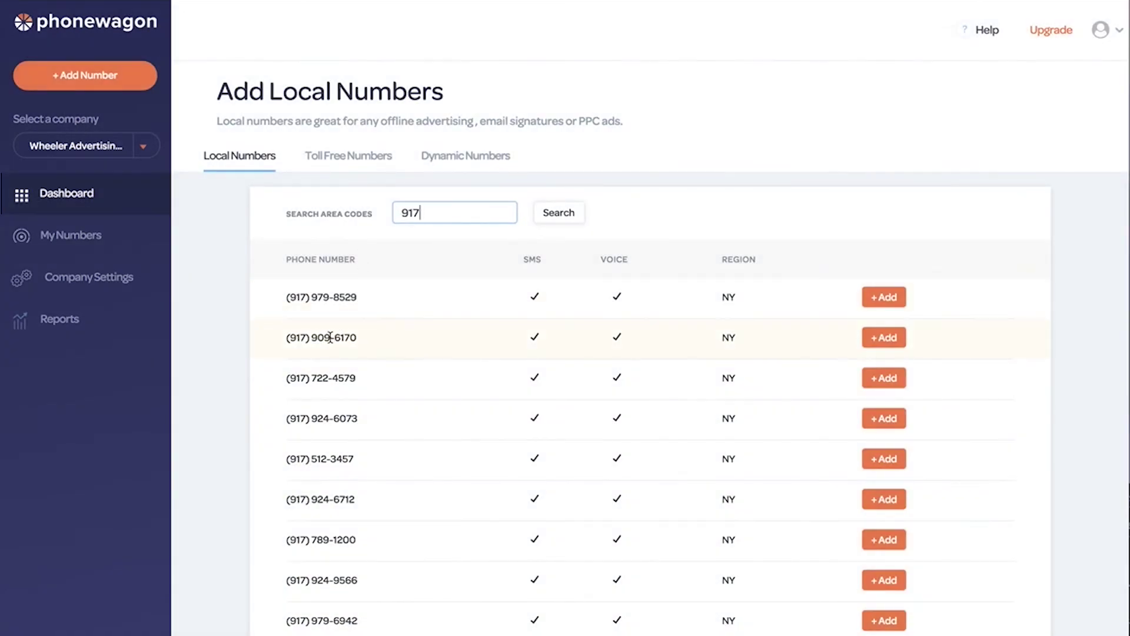
pyautogui.moveTo(303, 335); pyautogui.dragTo(358, 338)
pyautogui.click(377, 340)
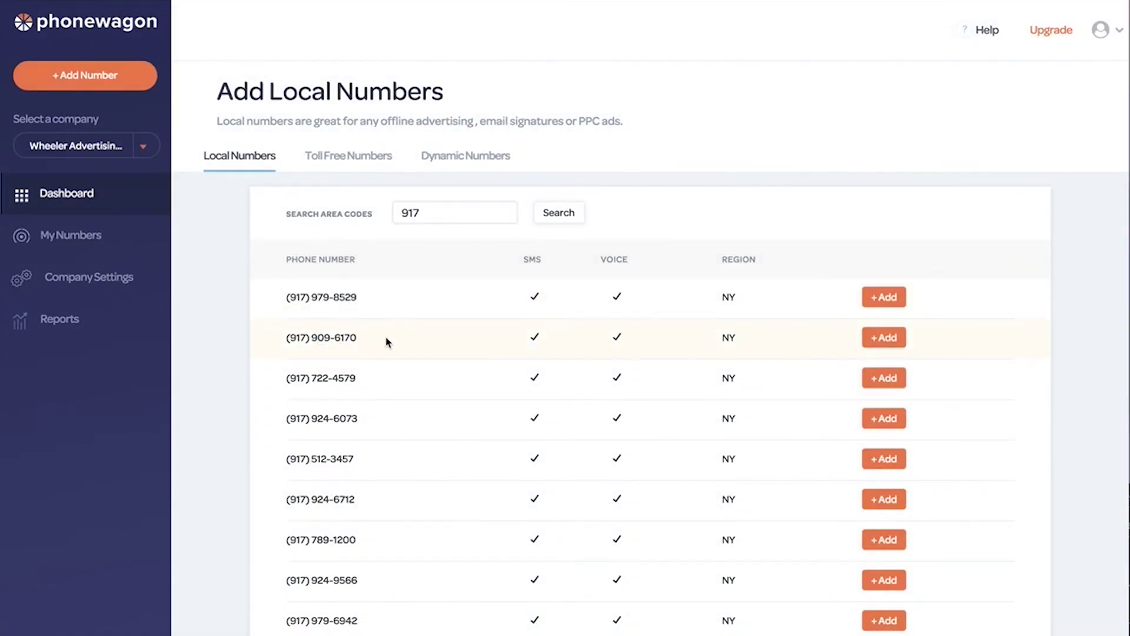
pyautogui.click(895, 340)
pyautogui.click(533, 131)
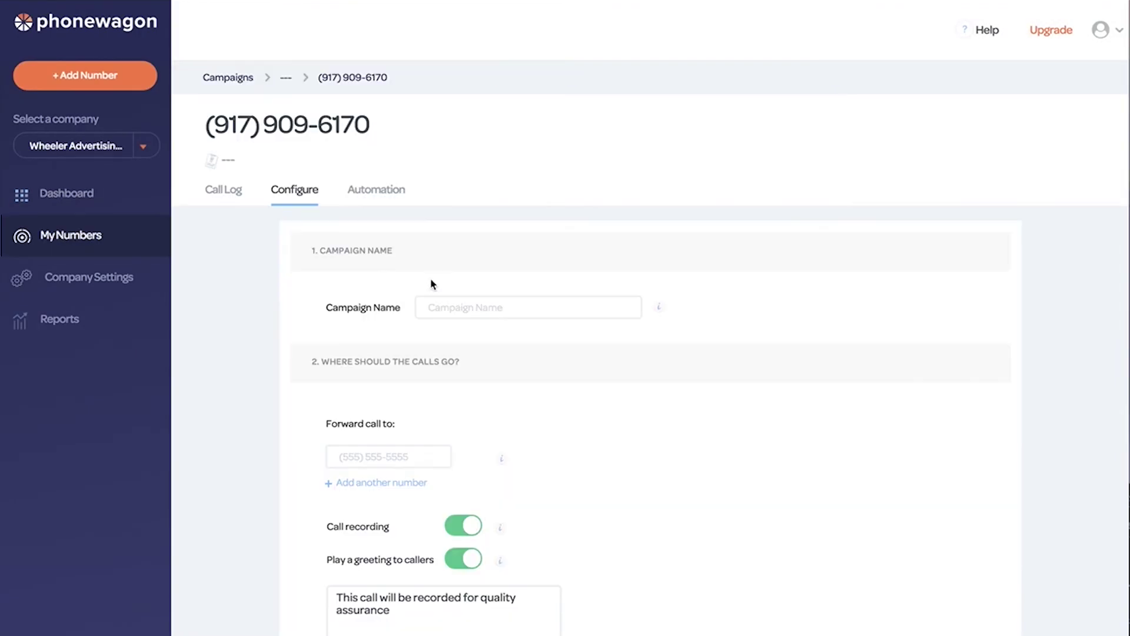
# Name the campaign Facebook Retargeting, enter the forwarding phone number, and switch off the caller greeting.
pyautogui.click(469, 305)
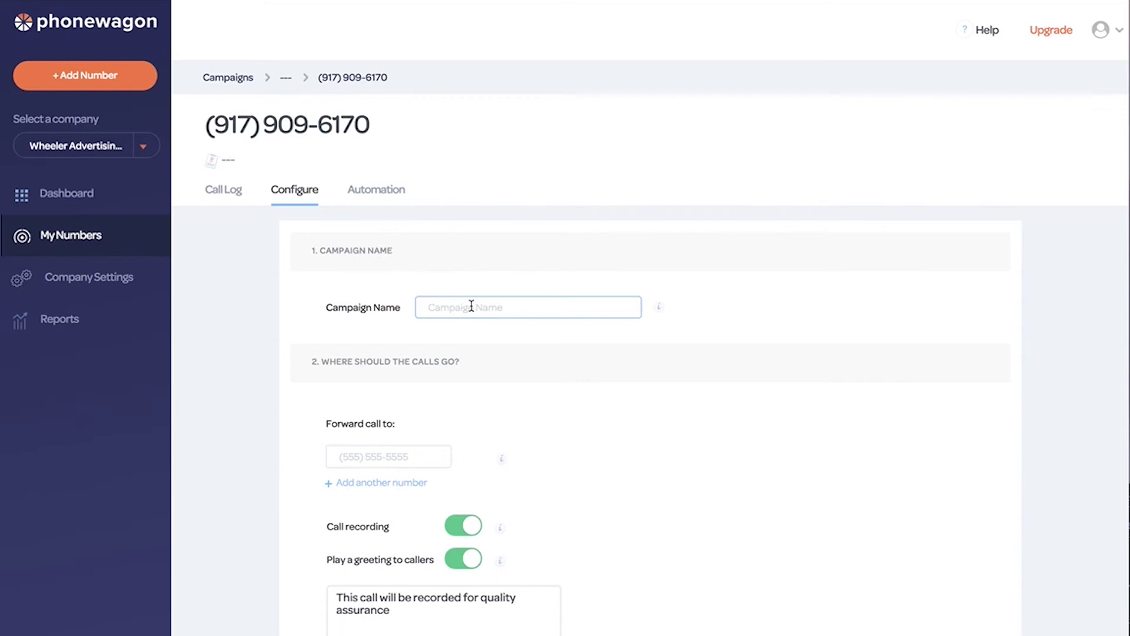
pyautogui.write('Facebook Retargeting')
pyautogui.click(391, 458)
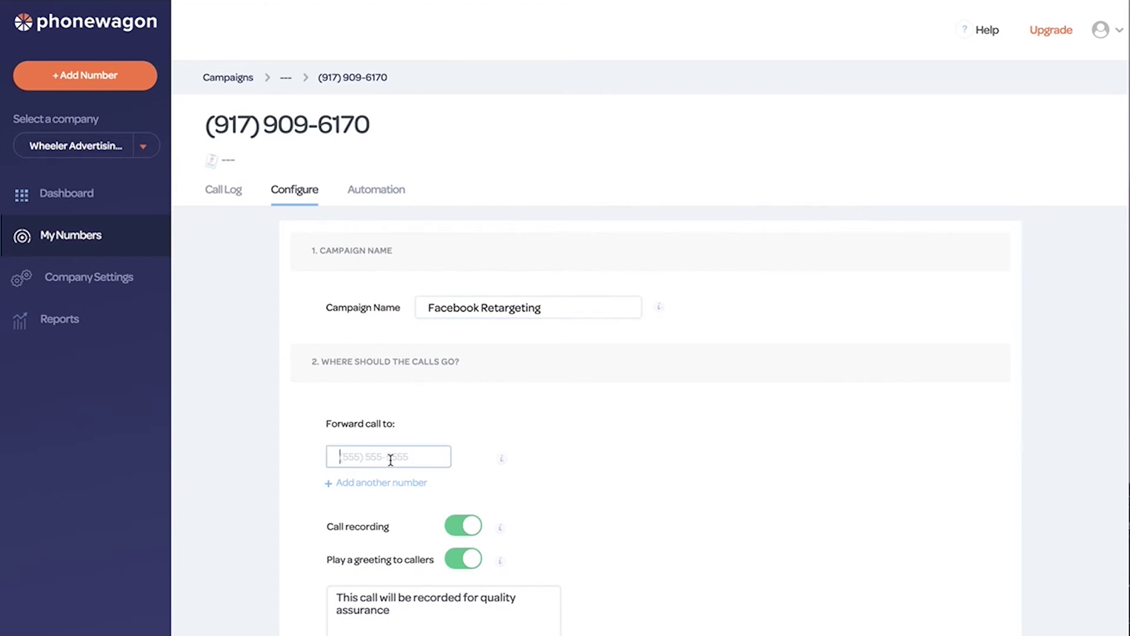
pyautogui.click(263, 513)
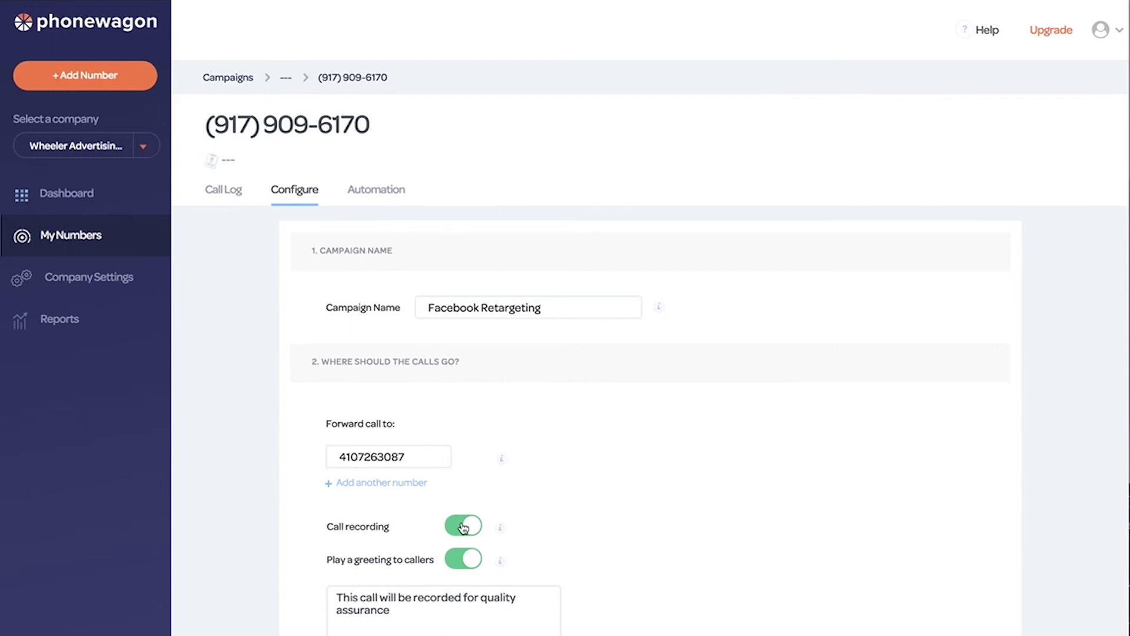
pyautogui.click(471, 559)
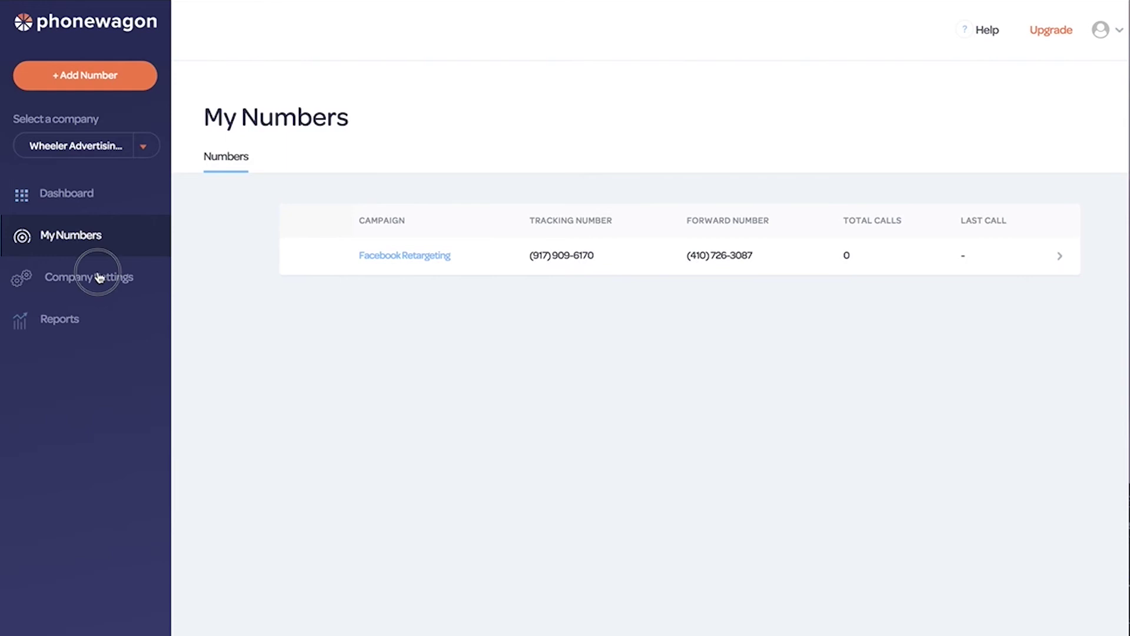
# Activate the HubSpot integration from Company Settings, authorizing the wheeleradvertising.com account.
pyautogui.click(146, 278)
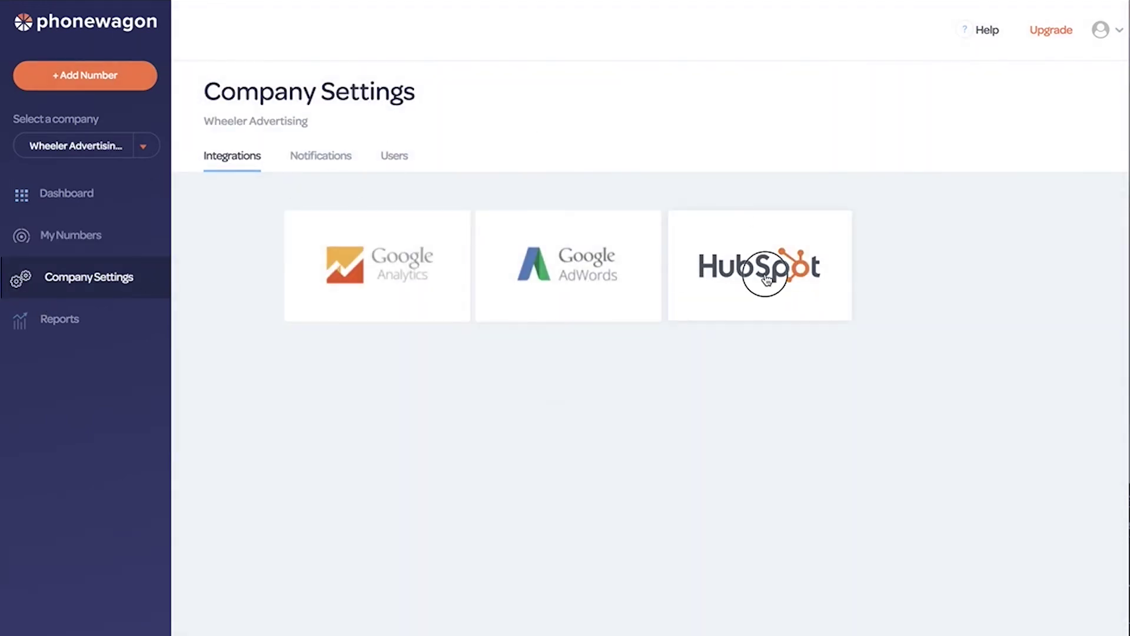
pyautogui.click(765, 274)
pyautogui.click(295, 352)
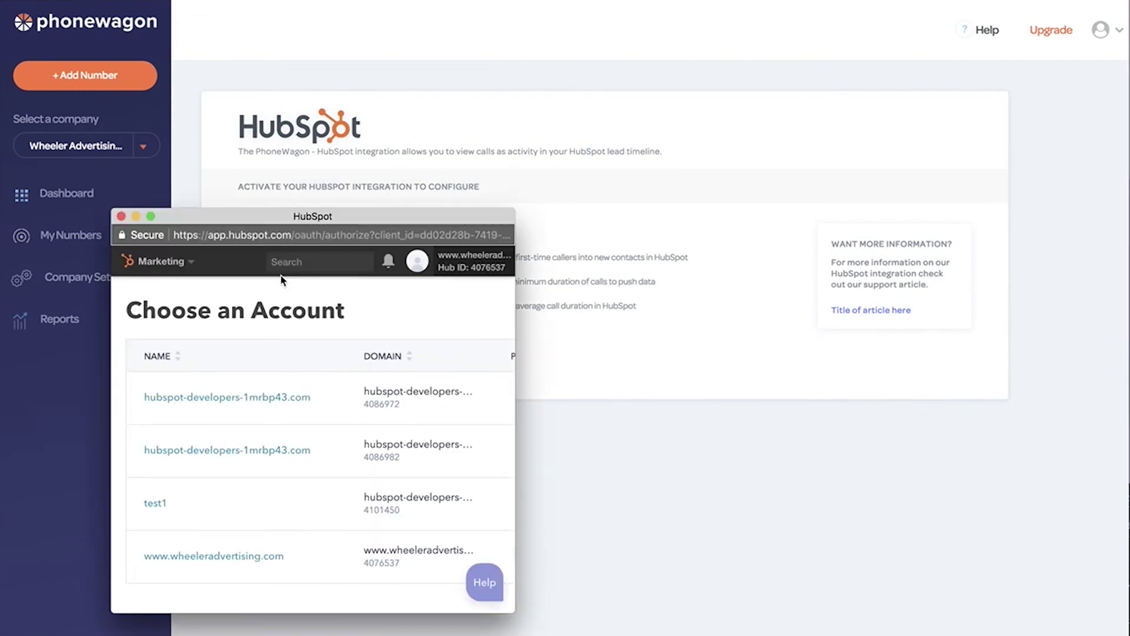
pyautogui.scroll(-2, 259, 426)
pyautogui.scroll(2, 274, 361)
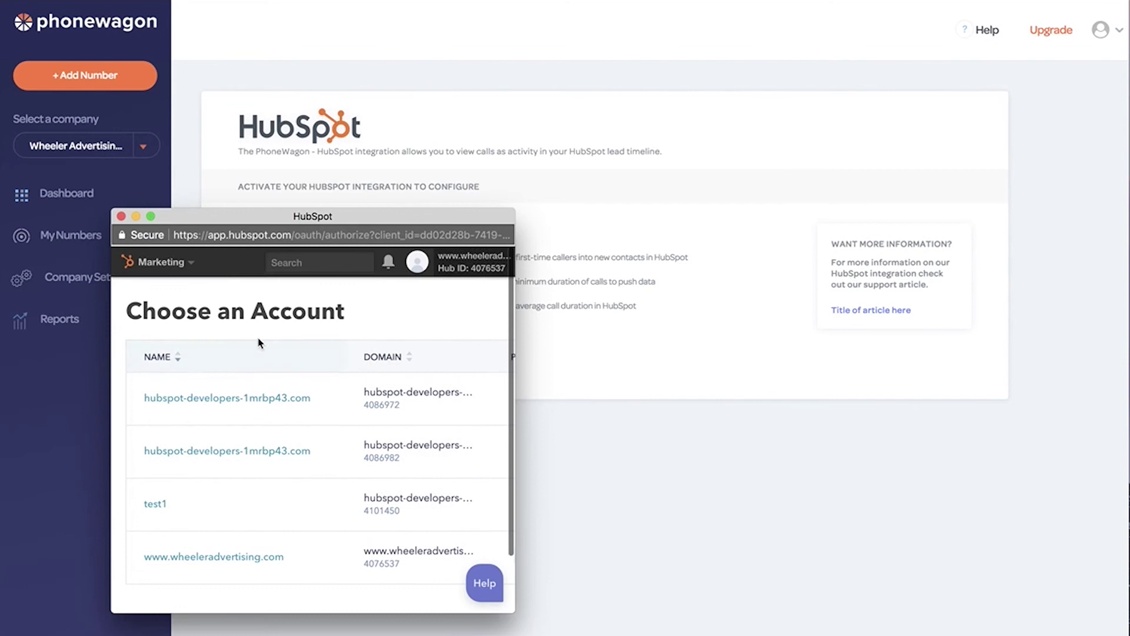
pyautogui.click(212, 557)
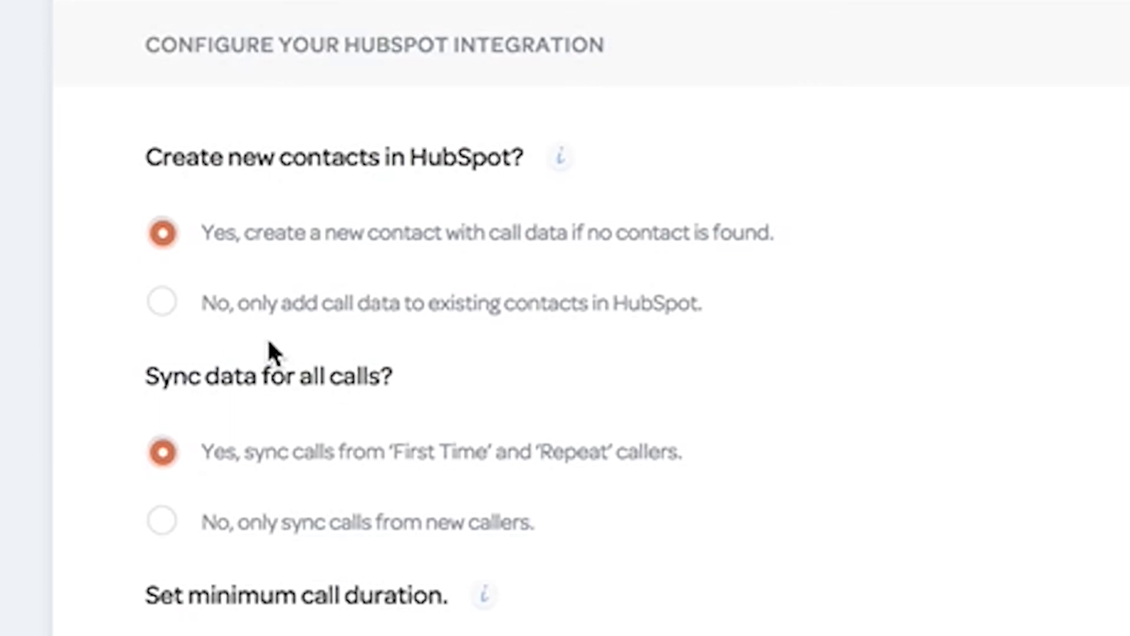
# Change the minimum synced call duration to 10 seconds and update the HubSpot integration.
pyautogui.scroll(-3, 328, 277)
pyautogui.moveTo(146, 186); pyautogui.dragTo(360, 200)
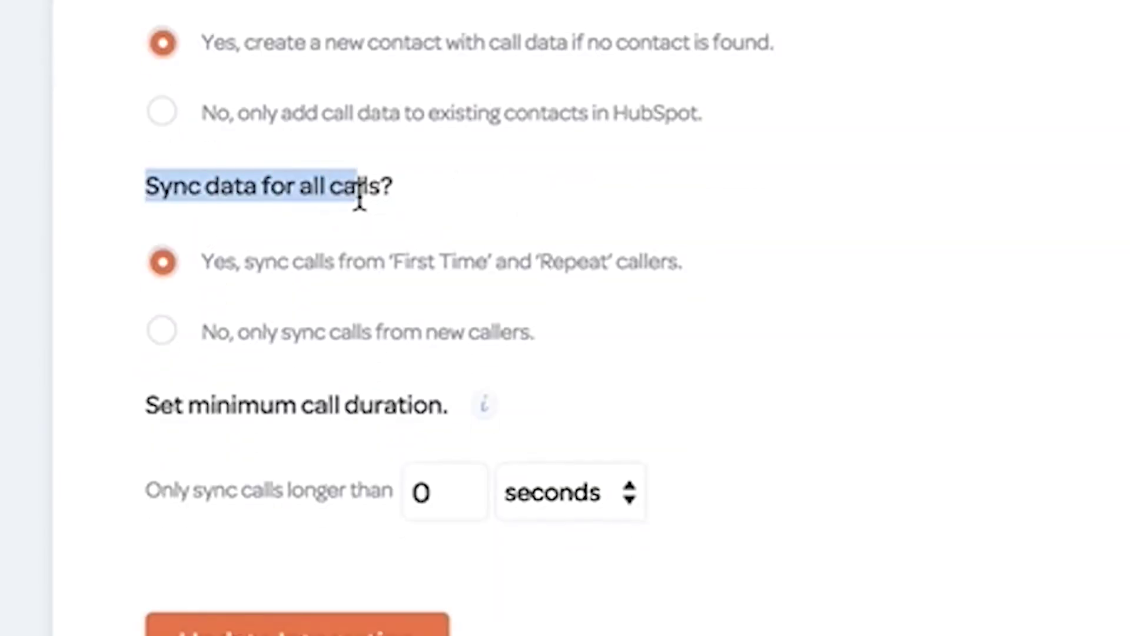
pyautogui.scroll(-2, 187, 371)
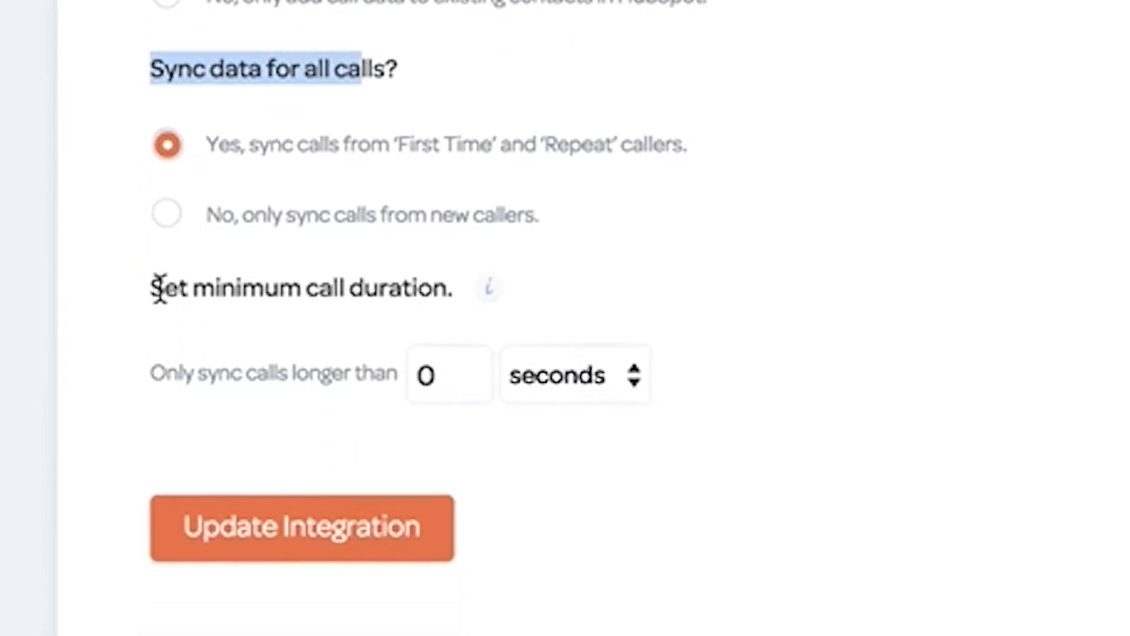
pyautogui.moveTo(160, 287); pyautogui.dragTo(359, 289)
pyautogui.click(360, 288)
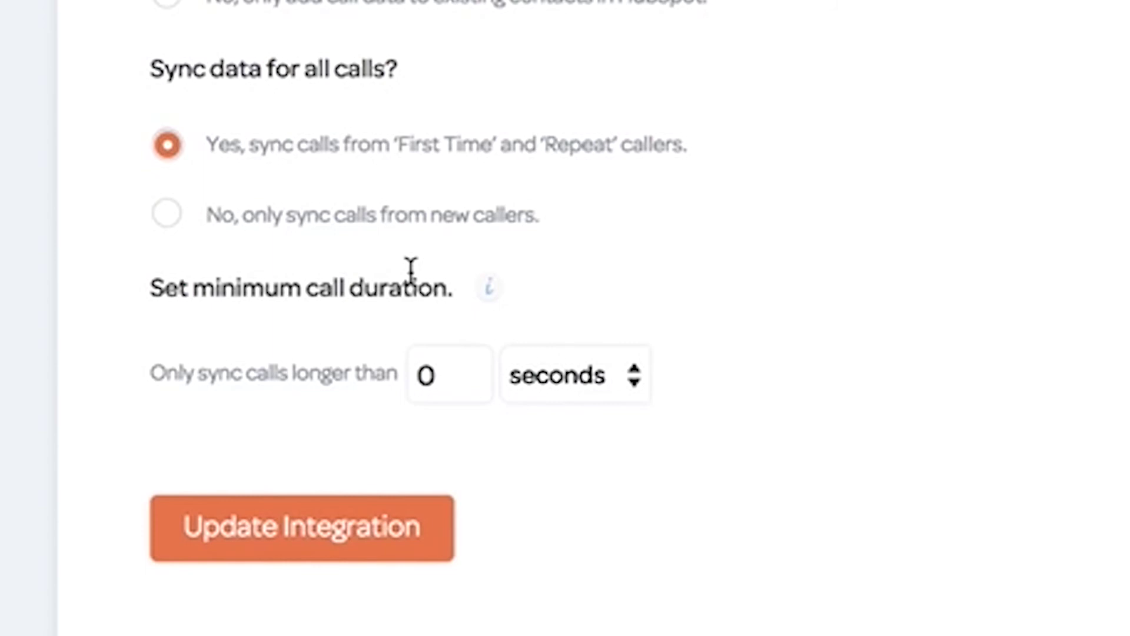
pyautogui.moveTo(439, 377); pyautogui.dragTo(368, 376)
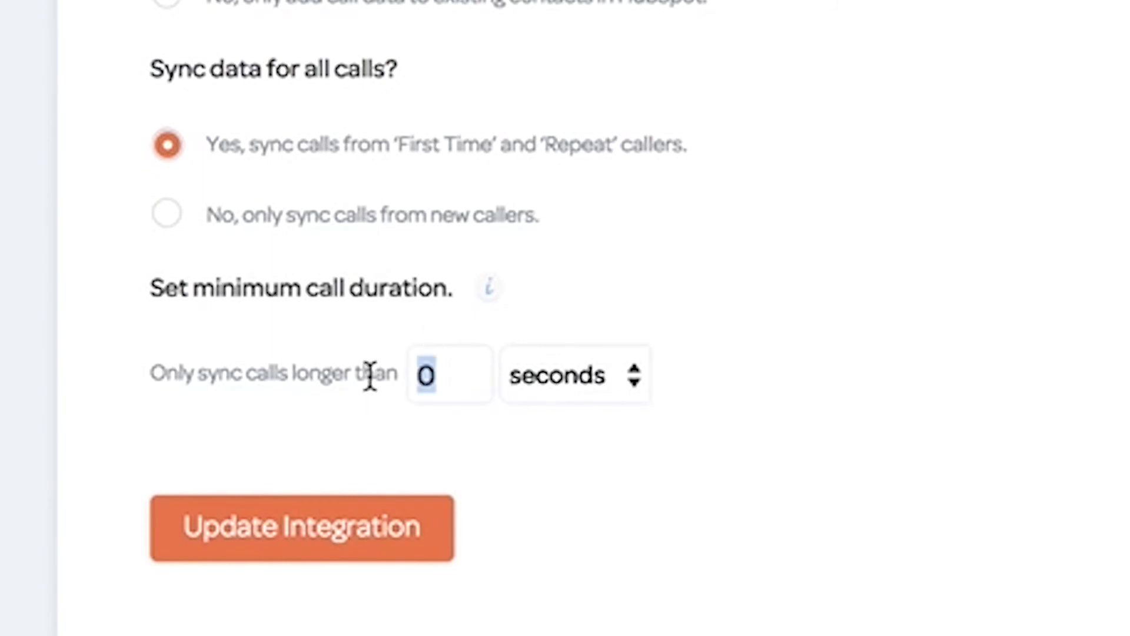
pyautogui.write('10')
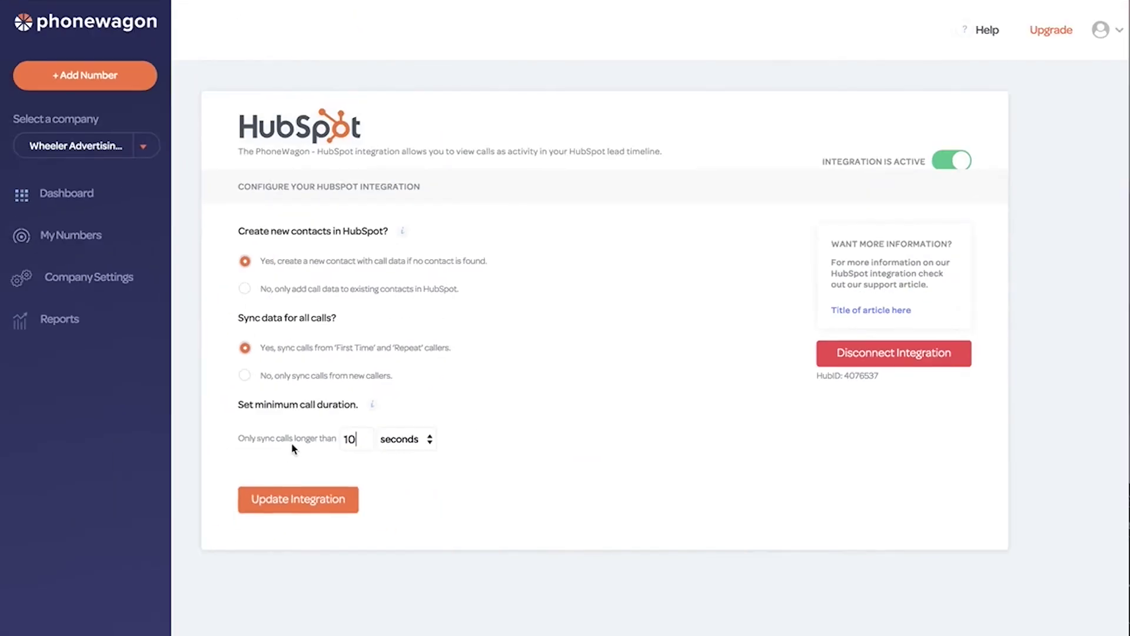
pyautogui.click(294, 504)
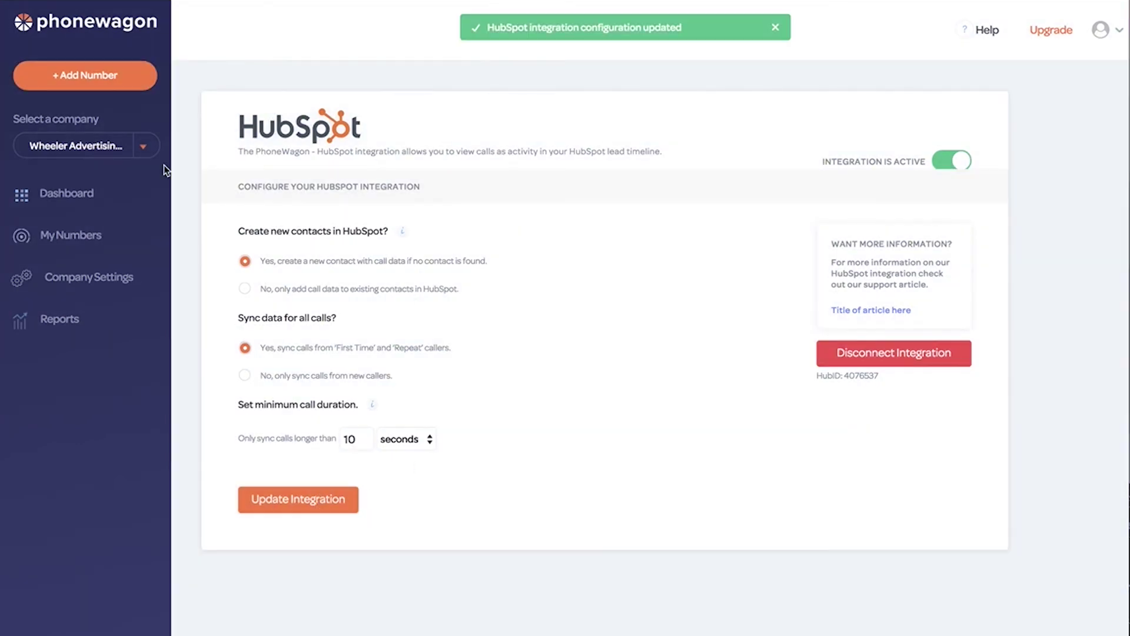
pyautogui.click(71, 237)
pyautogui.click(485, 258)
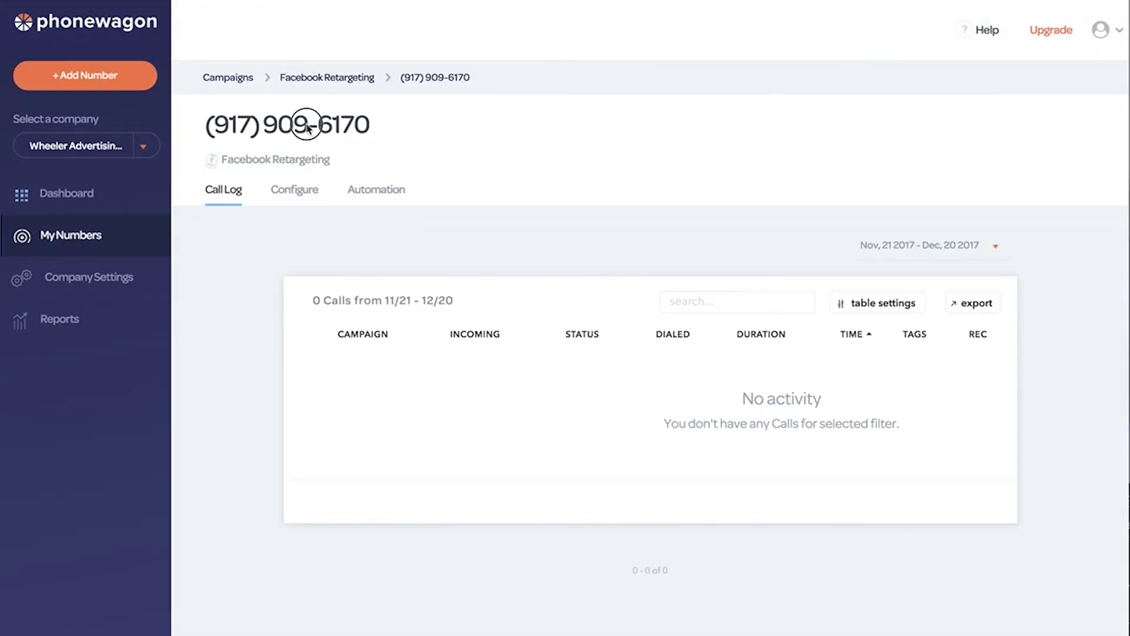
pyautogui.moveTo(369, 125); pyautogui.dragTo(217, 125)
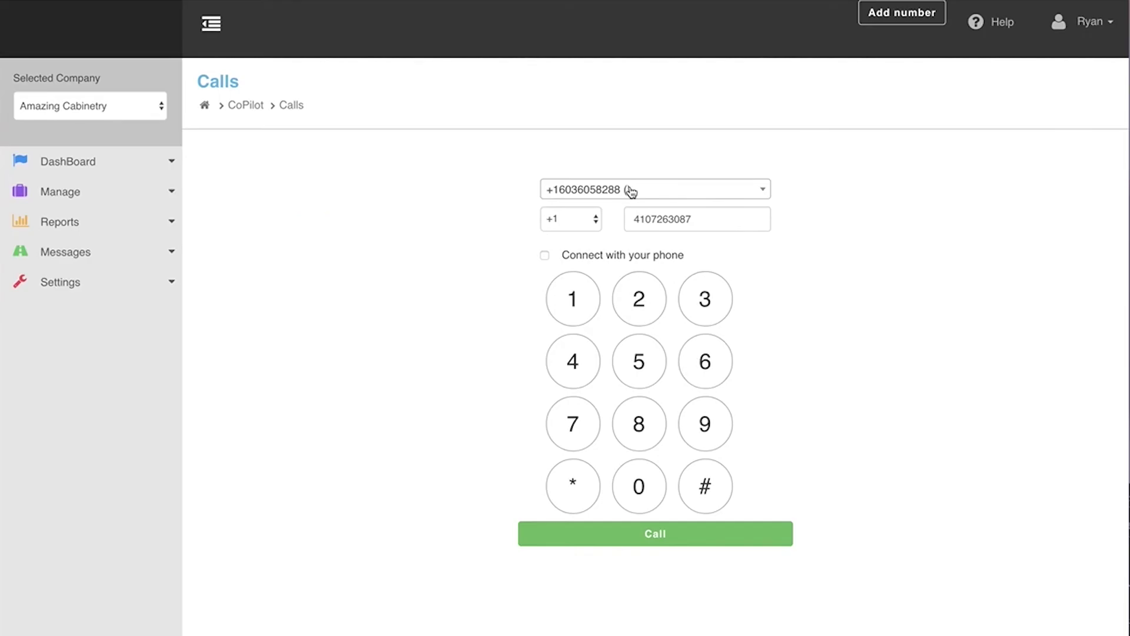
pyautogui.click(632, 192)
pyautogui.click(621, 294)
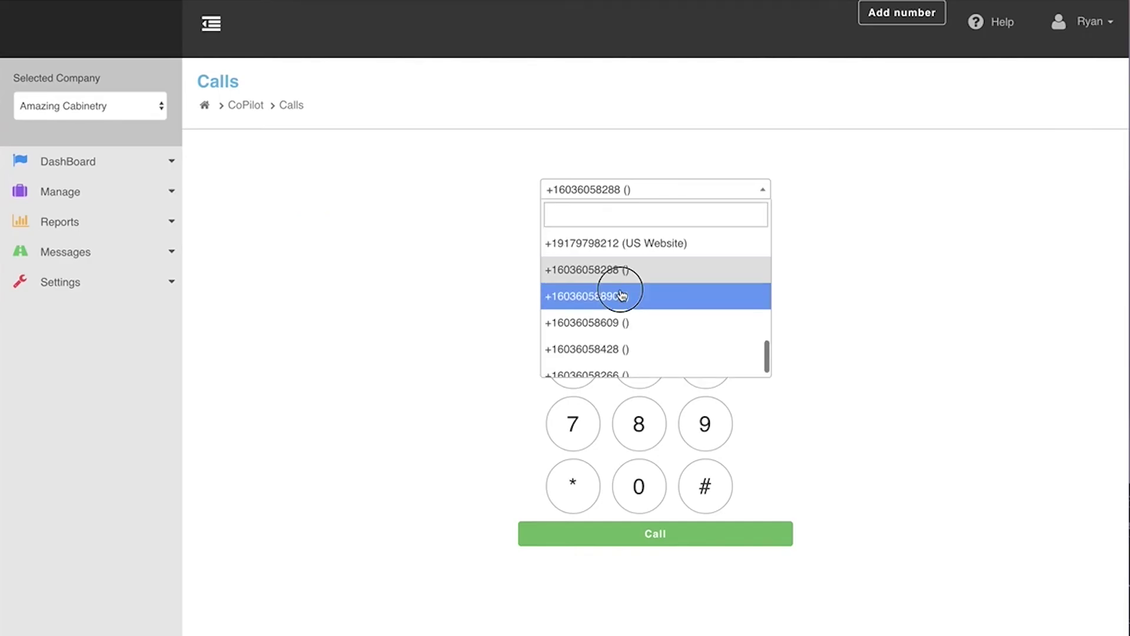
pyautogui.doubleClick(661, 219)
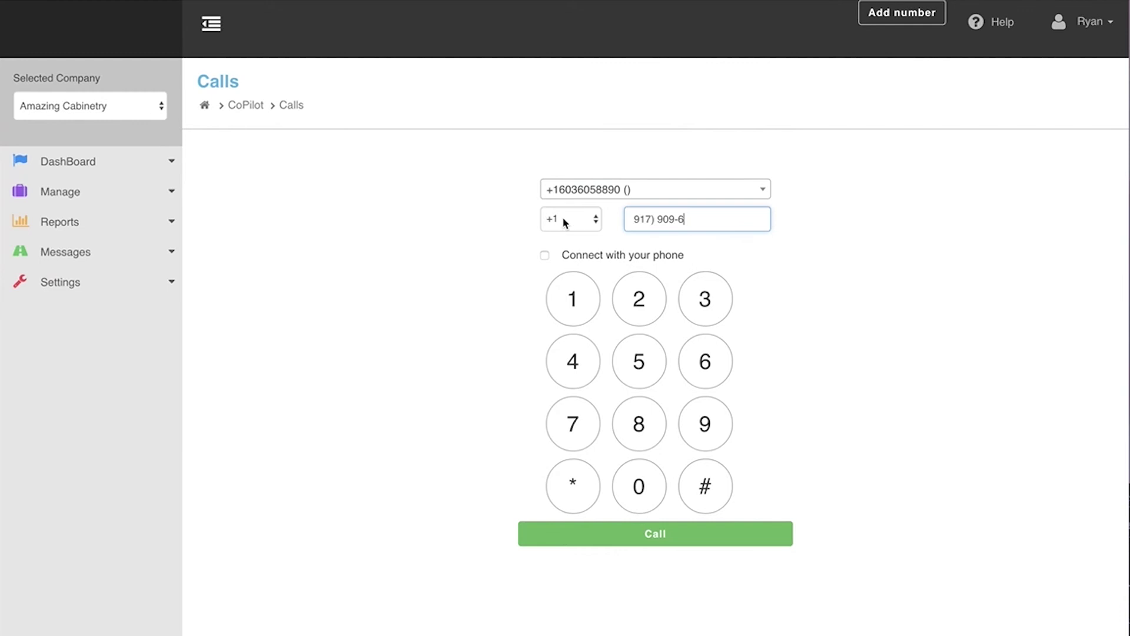
pyautogui.click(657, 219)
pyautogui.press('BackSpace')
pyautogui.press('BackSpace')
pyautogui.click(686, 220)
pyautogui.press('BackSpace')
pyautogui.press('BackSpace')
pyautogui.click(648, 537)
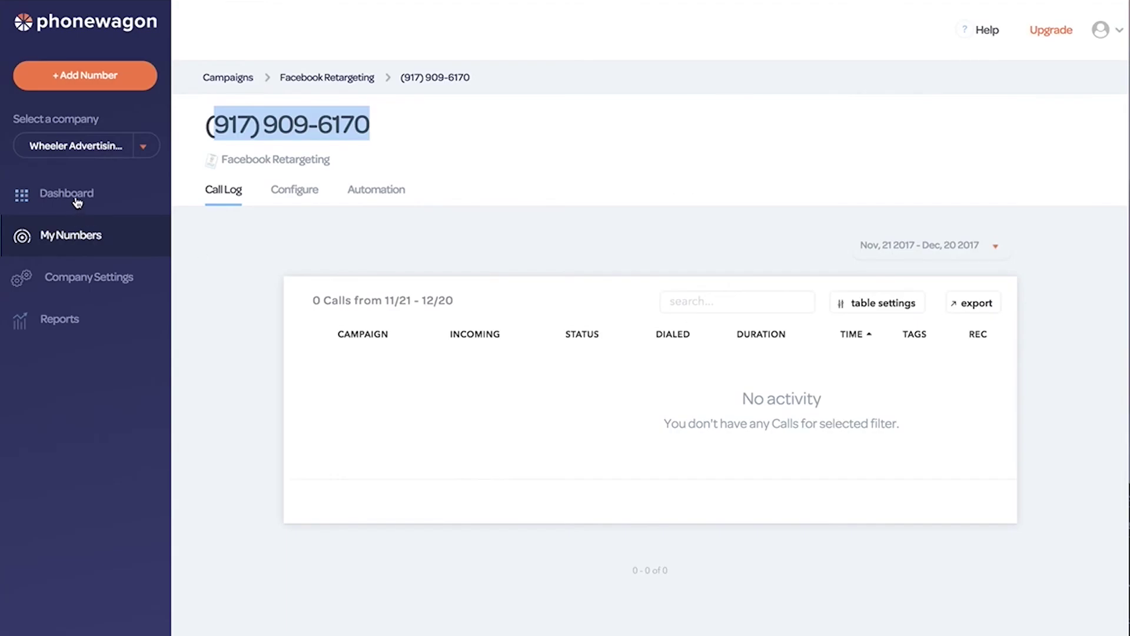
# After the test call ends, go back to the PhoneWagon Dashboard.
pyautogui.click(76, 200)
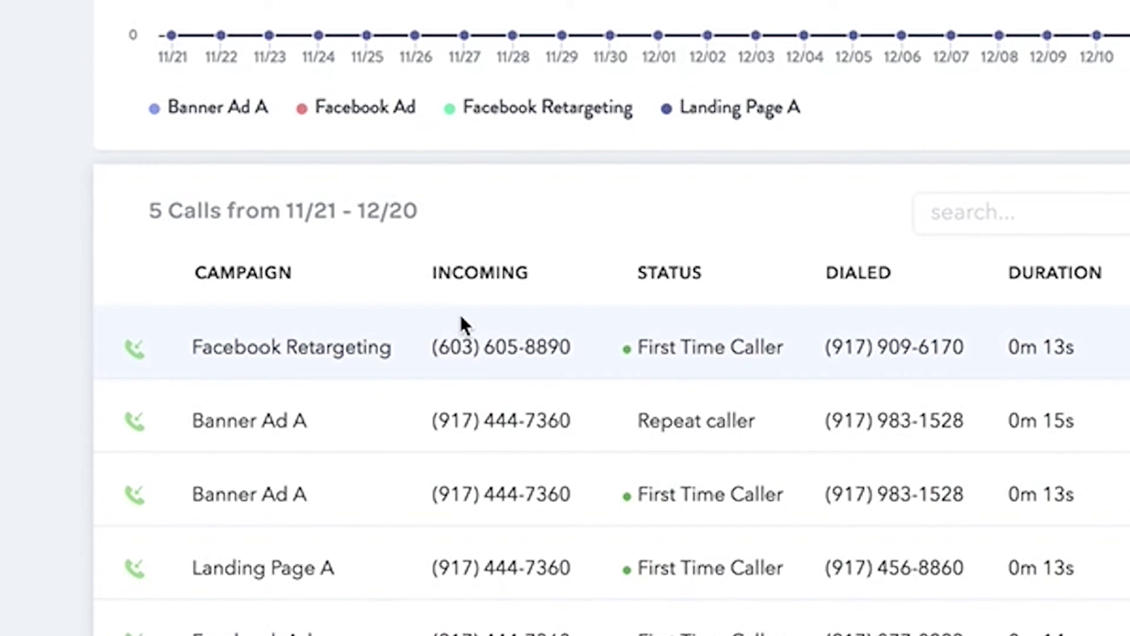
# Highlight row 1's caller and tracking numbers, check its tag options, and play the recording.
pyautogui.moveTo(437, 346); pyautogui.dragTo(563, 343)
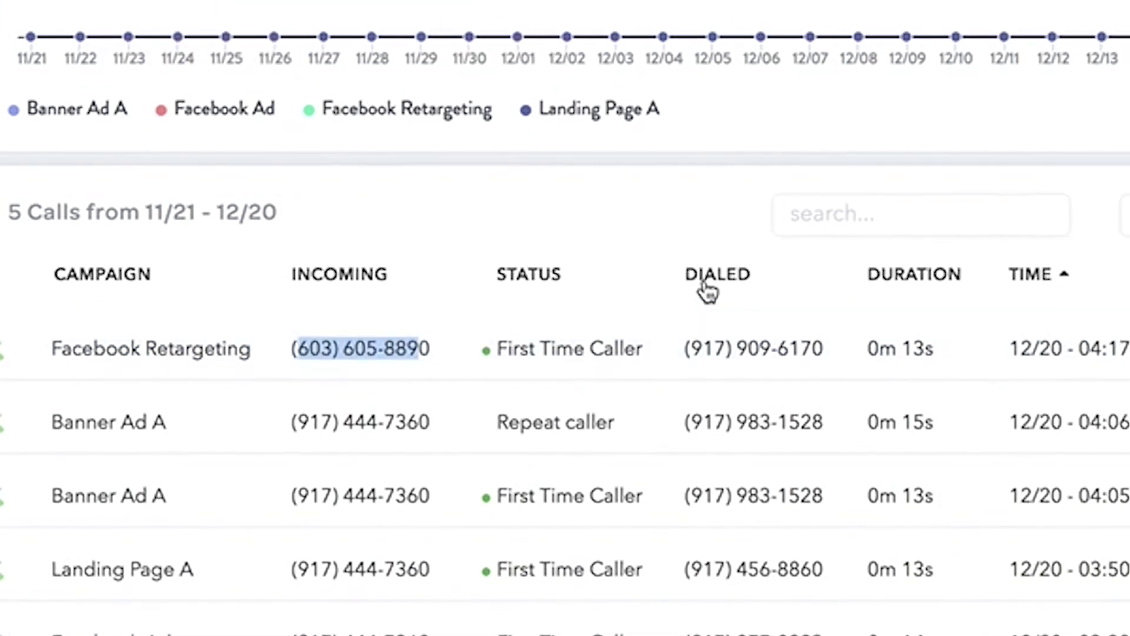
pyautogui.moveTo(829, 347); pyautogui.dragTo(949, 347)
pyautogui.moveTo(453, 352); pyautogui.dragTo(458, 352)
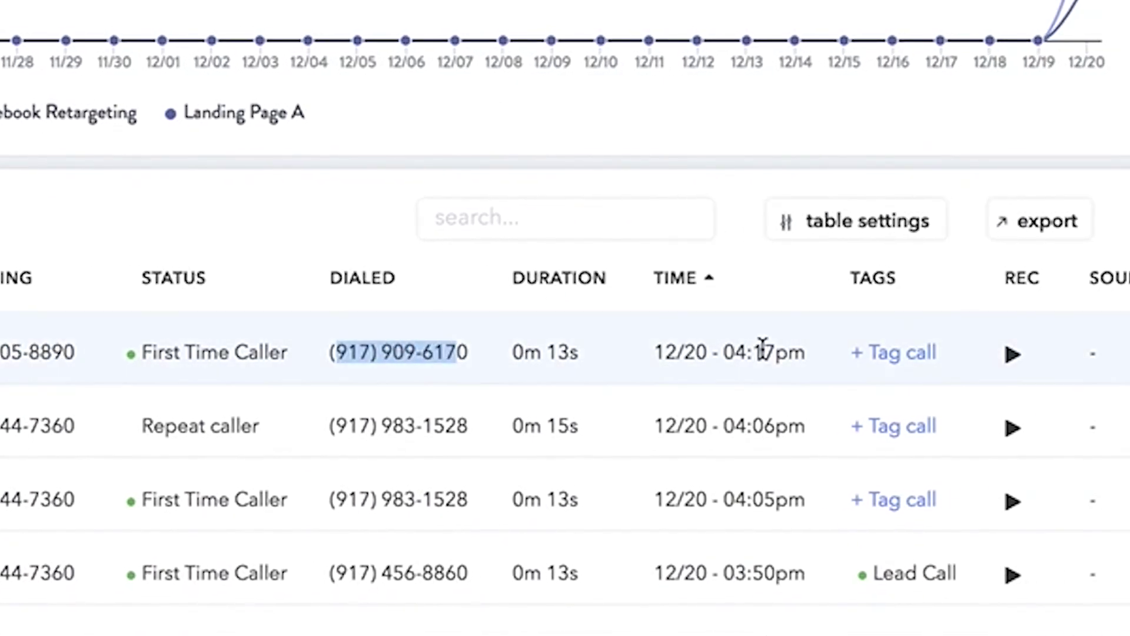
pyautogui.click(913, 361)
pyautogui.click(1013, 356)
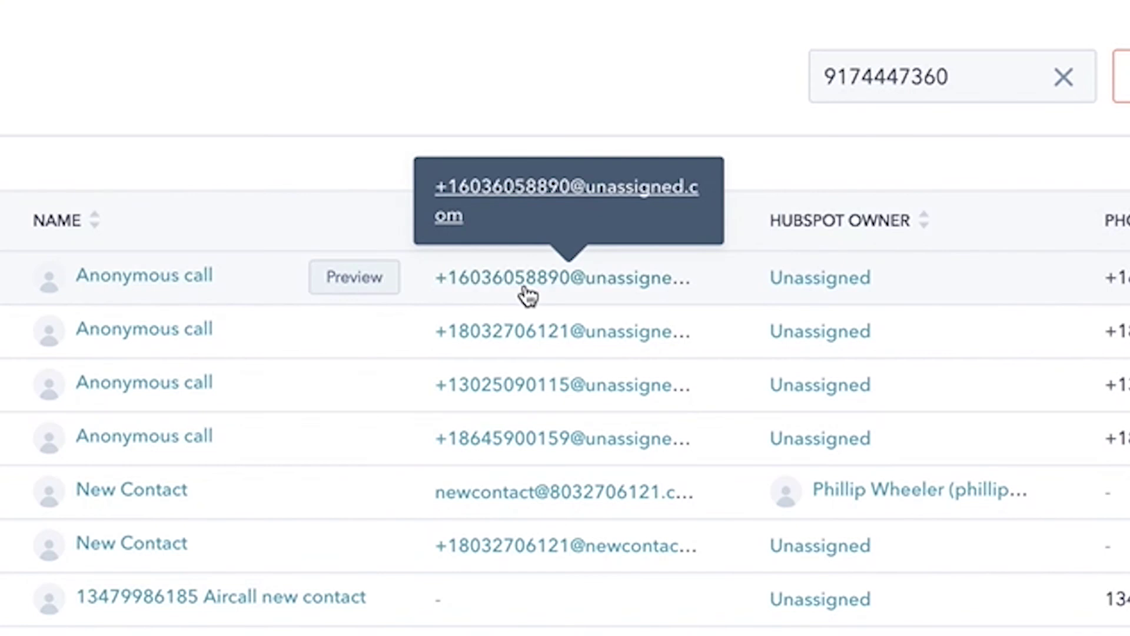
# Replace Anonymous call with the caller's real first and last name and job title President.
pyautogui.click(149, 277)
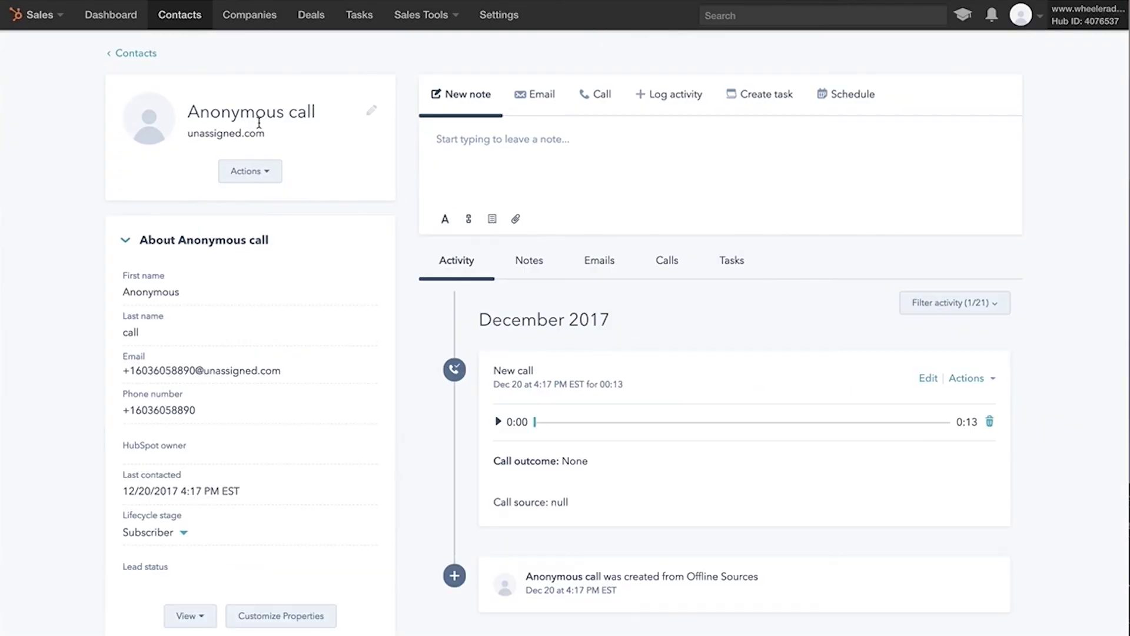
pyautogui.click(136, 408)
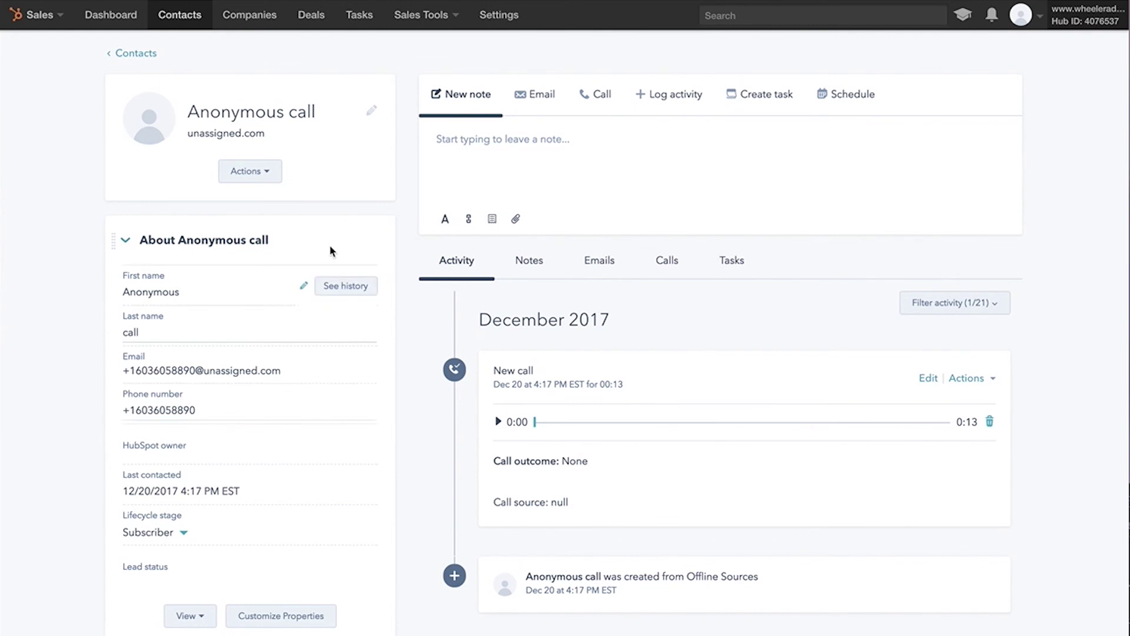
pyautogui.click(370, 114)
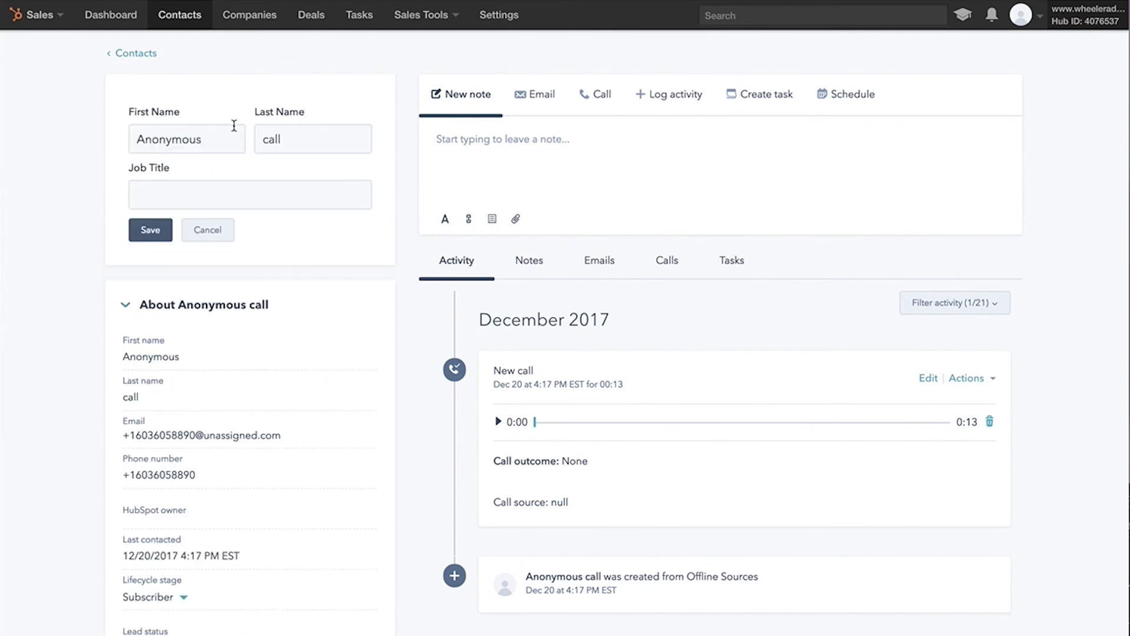
pyautogui.moveTo(204, 139); pyautogui.dragTo(122, 138)
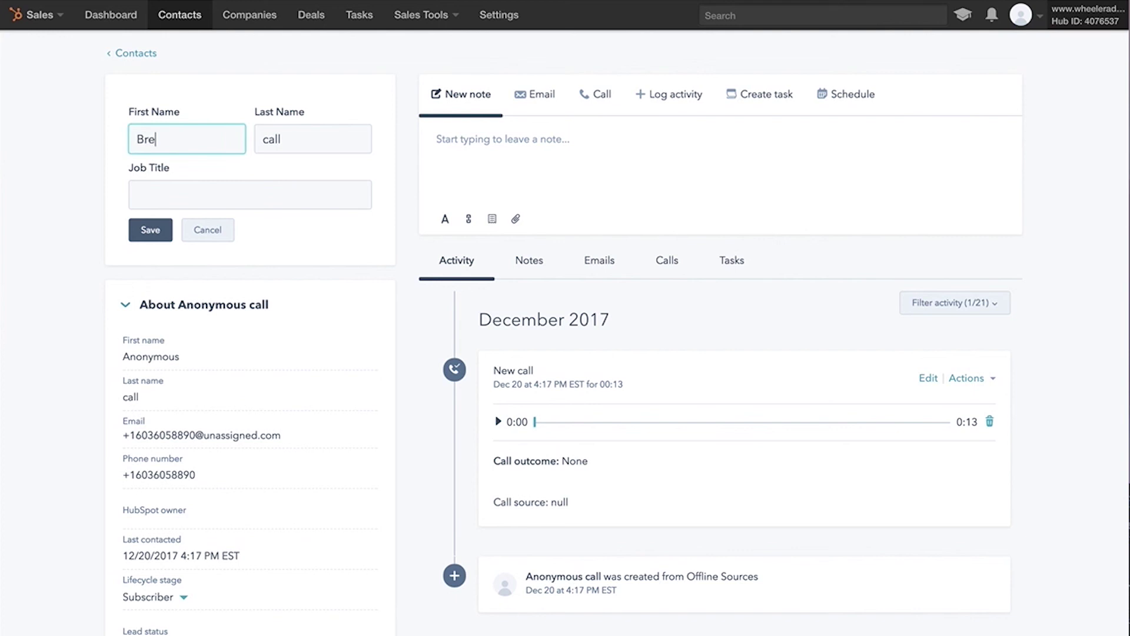
pyautogui.press('Tab')
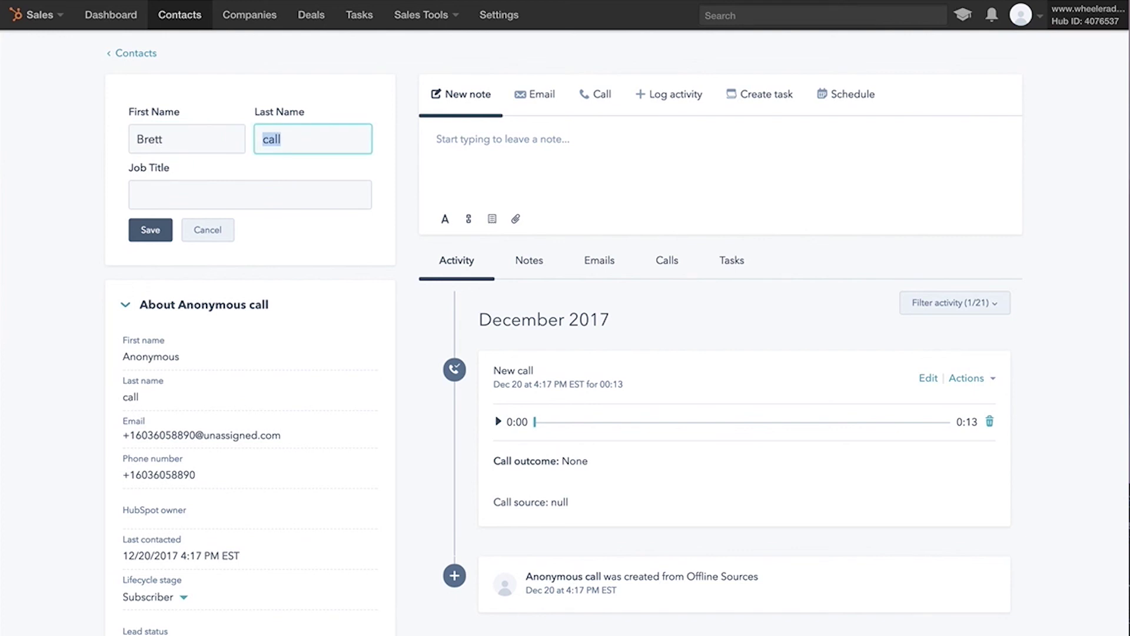
pyautogui.click(189, 191)
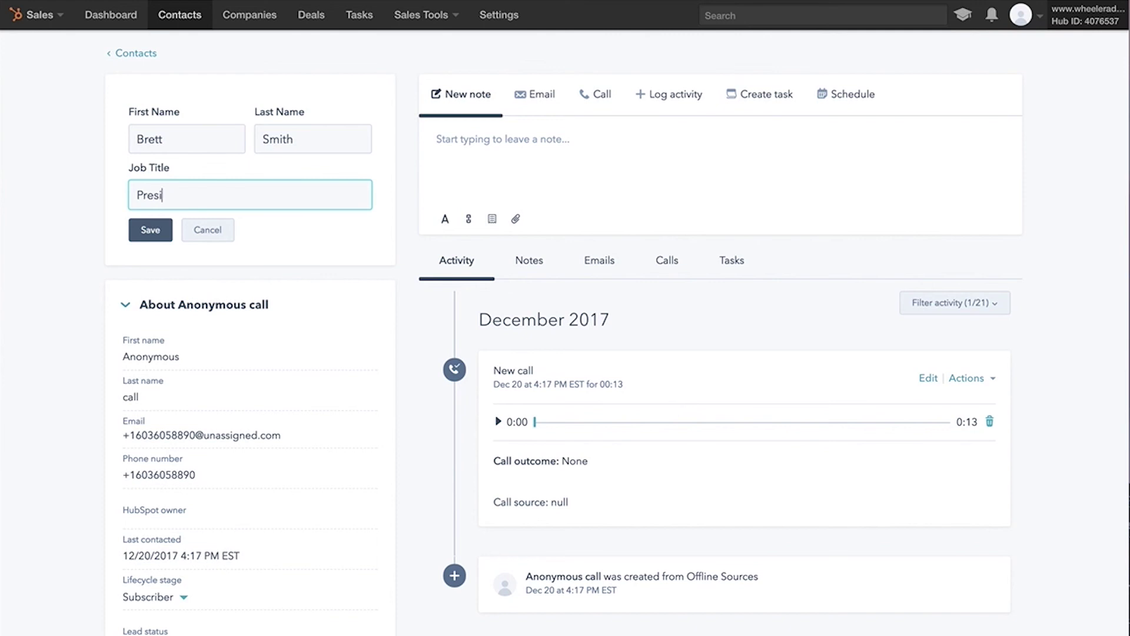
pyautogui.click(148, 230)
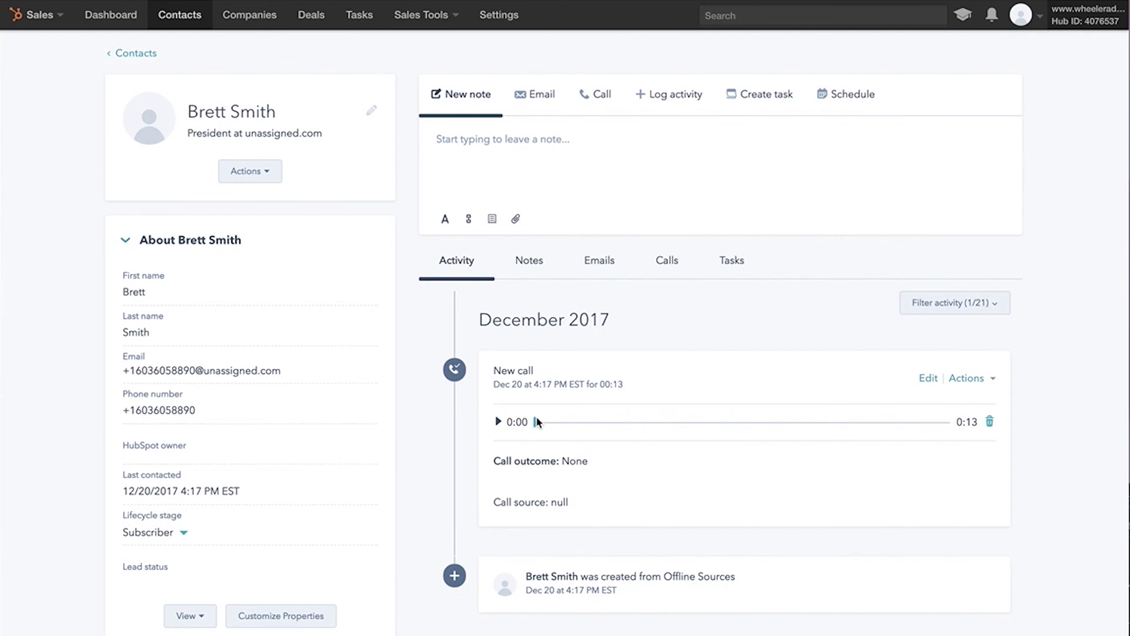
# Check the call activity's outcome None and source null, then play its recording to 0:02.
pyautogui.moveTo(495, 370); pyautogui.dragTo(554, 373)
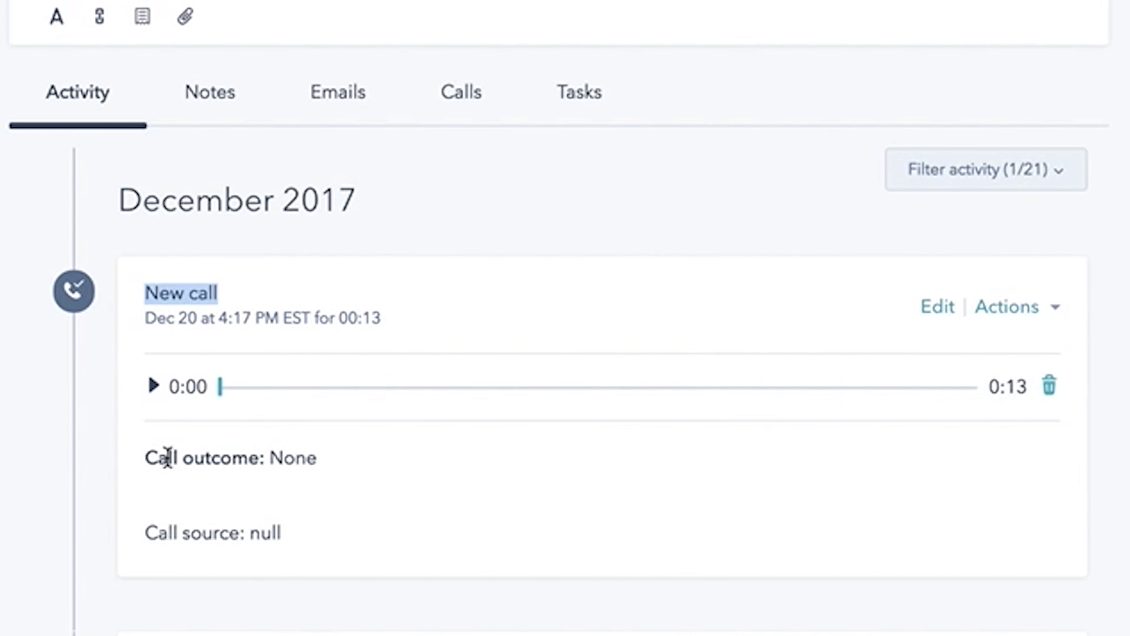
pyautogui.moveTo(163, 458); pyautogui.dragTo(343, 467)
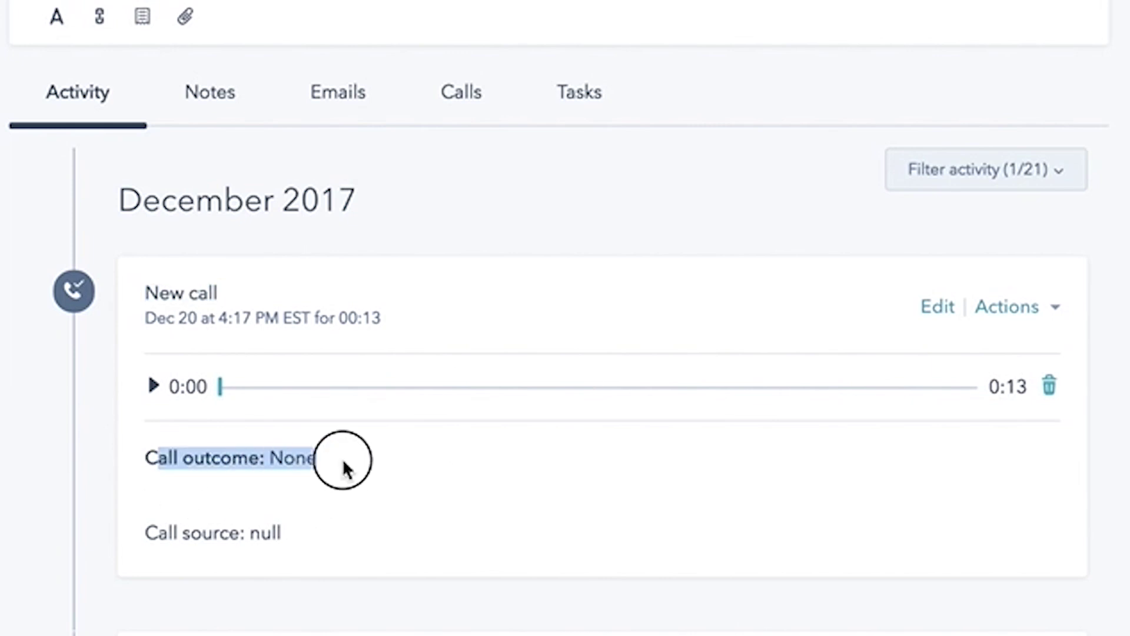
pyautogui.moveTo(172, 533); pyautogui.dragTo(308, 535)
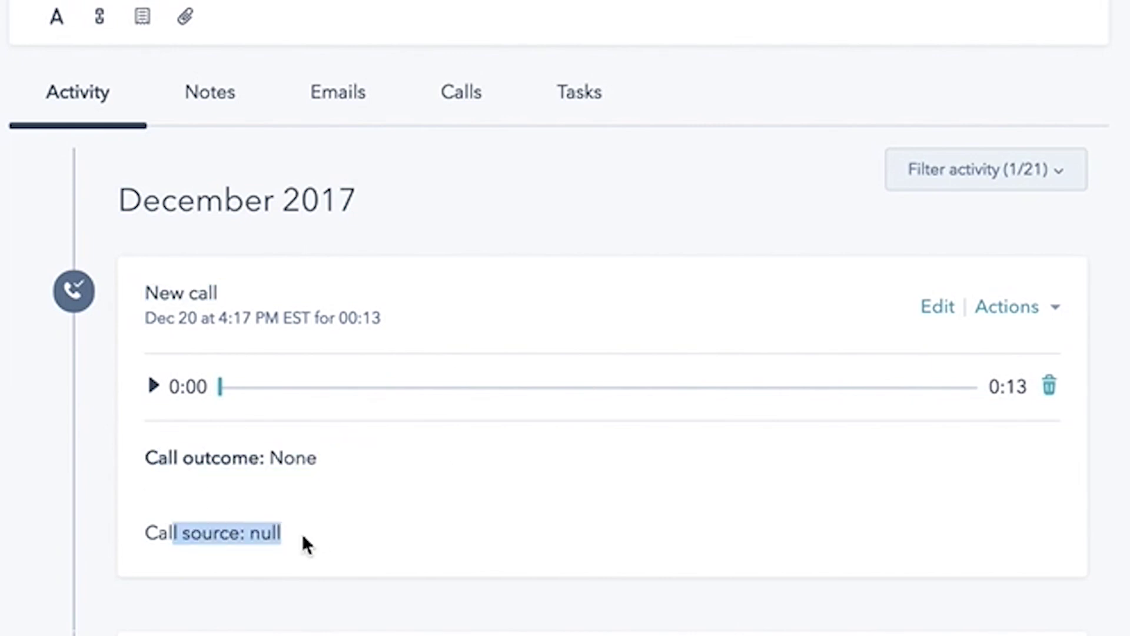
pyautogui.click(302, 538)
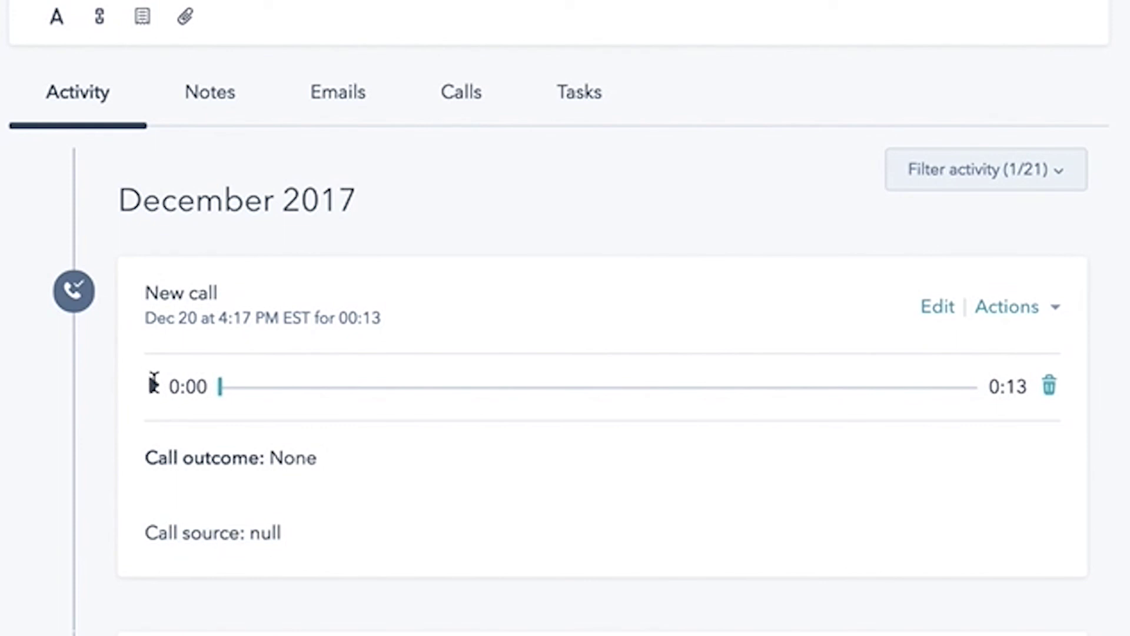
pyautogui.click(154, 385)
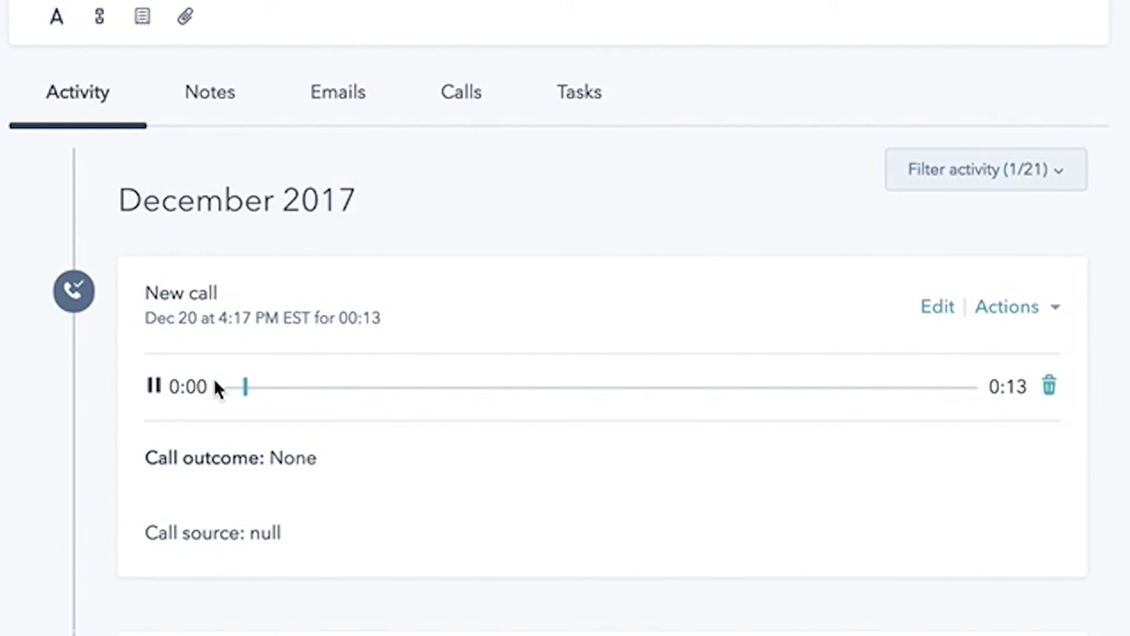
pyautogui.click(154, 385)
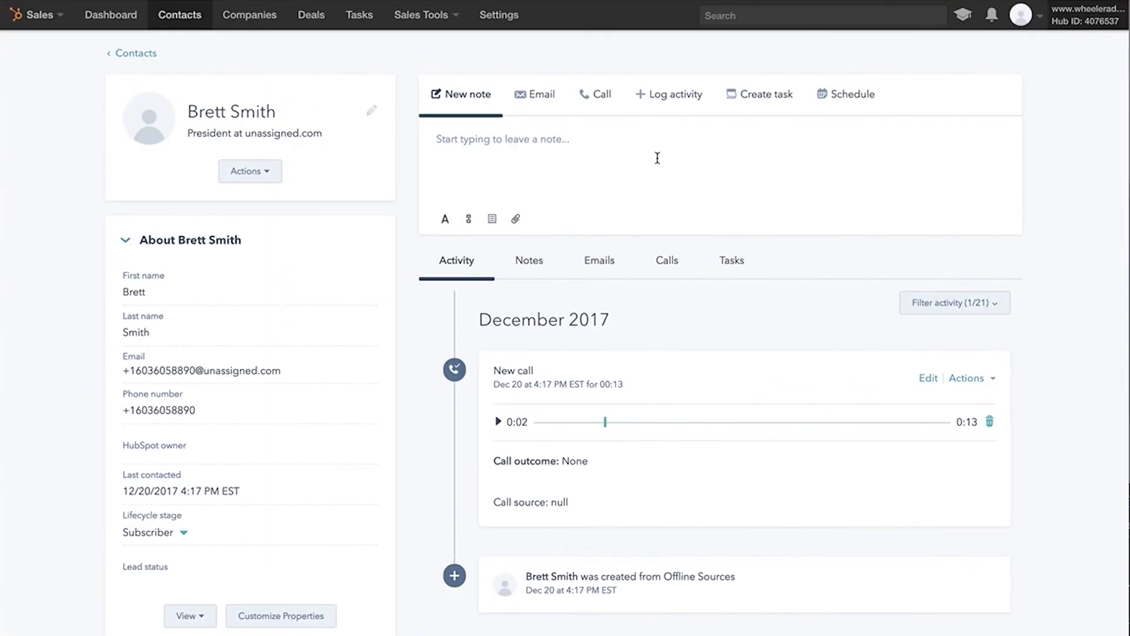
# Save the note 'wants to buy next week. send fol' on the contact's timeline.
pyautogui.click(567, 154)
pyautogui.write('wants to buy next week. se')
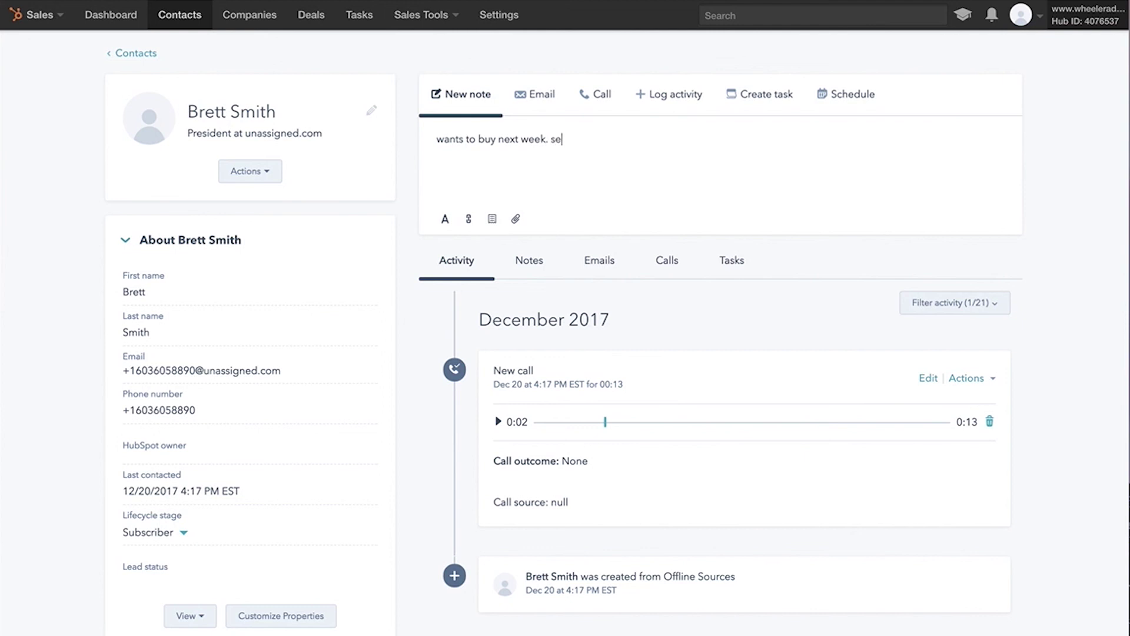
pyautogui.write('nd follow up email tomorrow.')
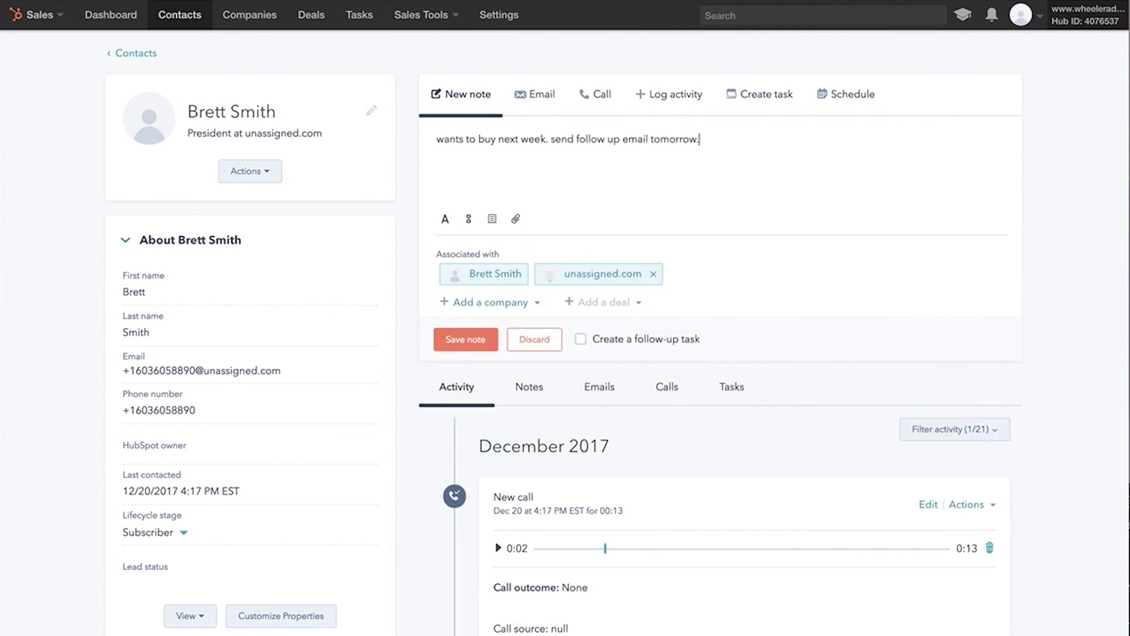
pyautogui.click(465, 339)
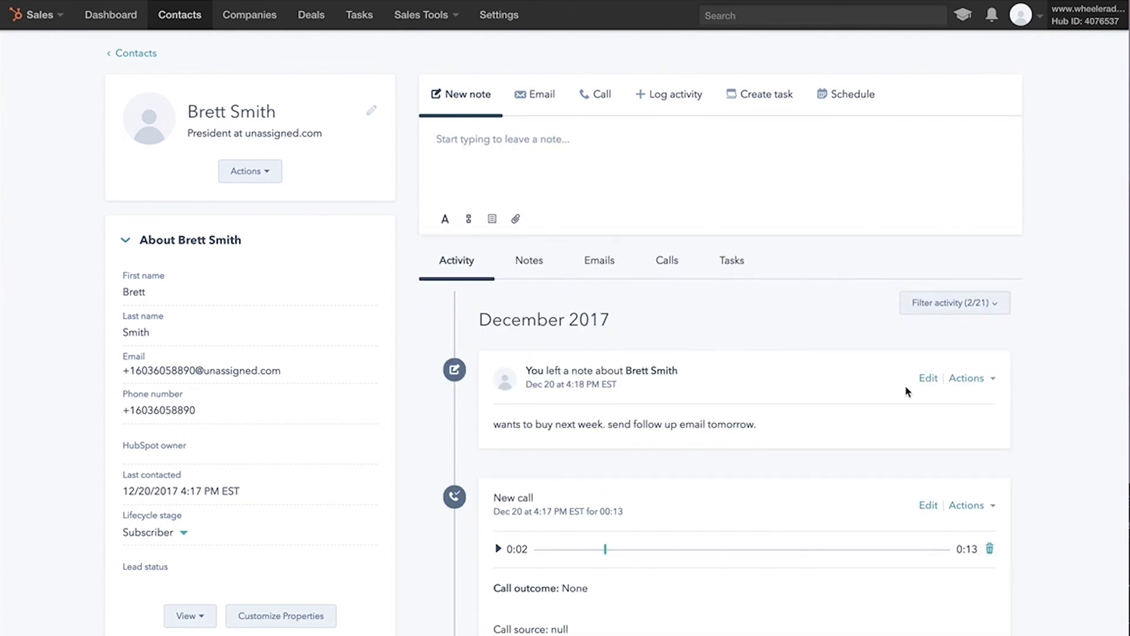
pyautogui.scroll(-4, 579, 398)
pyautogui.scroll(3, 577, 389)
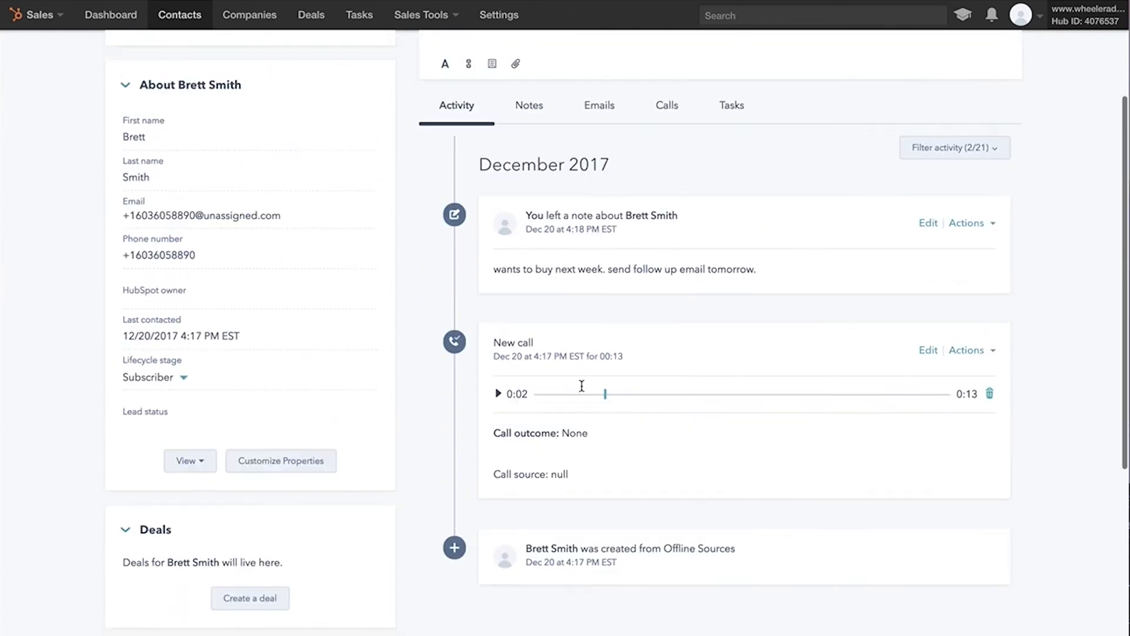
pyautogui.scroll(2, 582, 394)
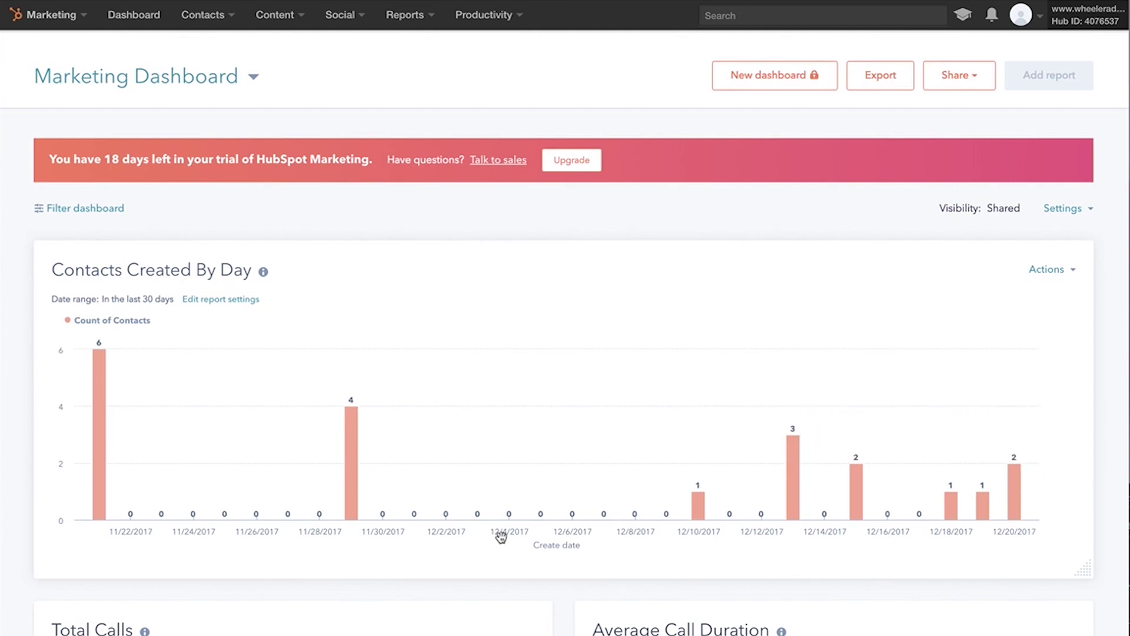
# Scroll through the Contacts Created By Day, Total Calls and Average Call Duration reports.
pyautogui.scroll(-2, 477, 553)
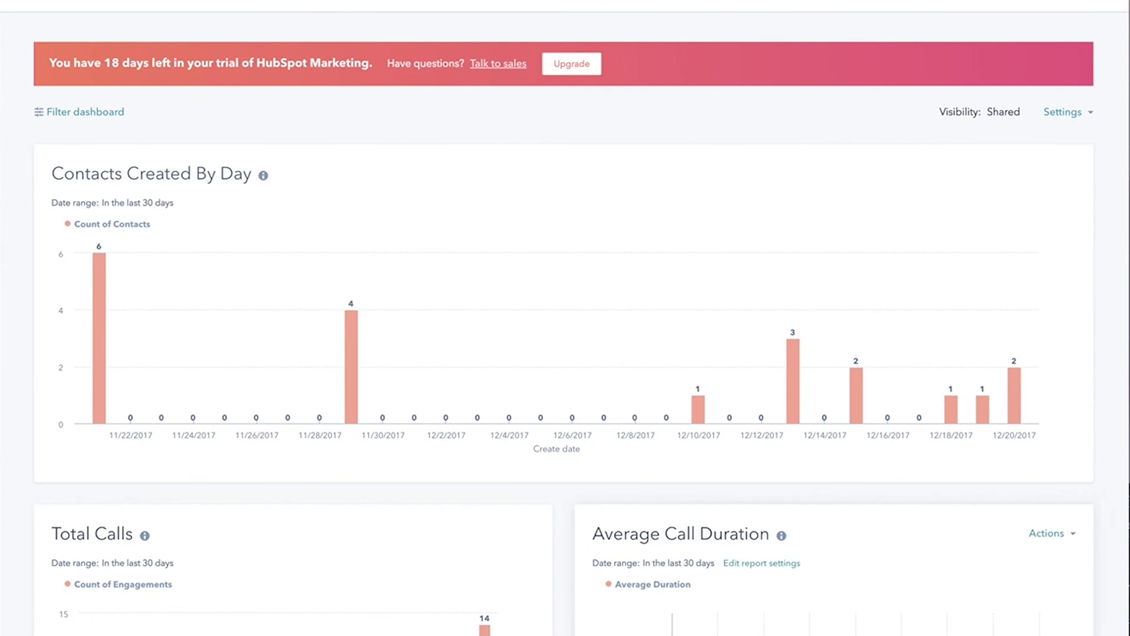
pyautogui.scroll(-3, 824, 506)
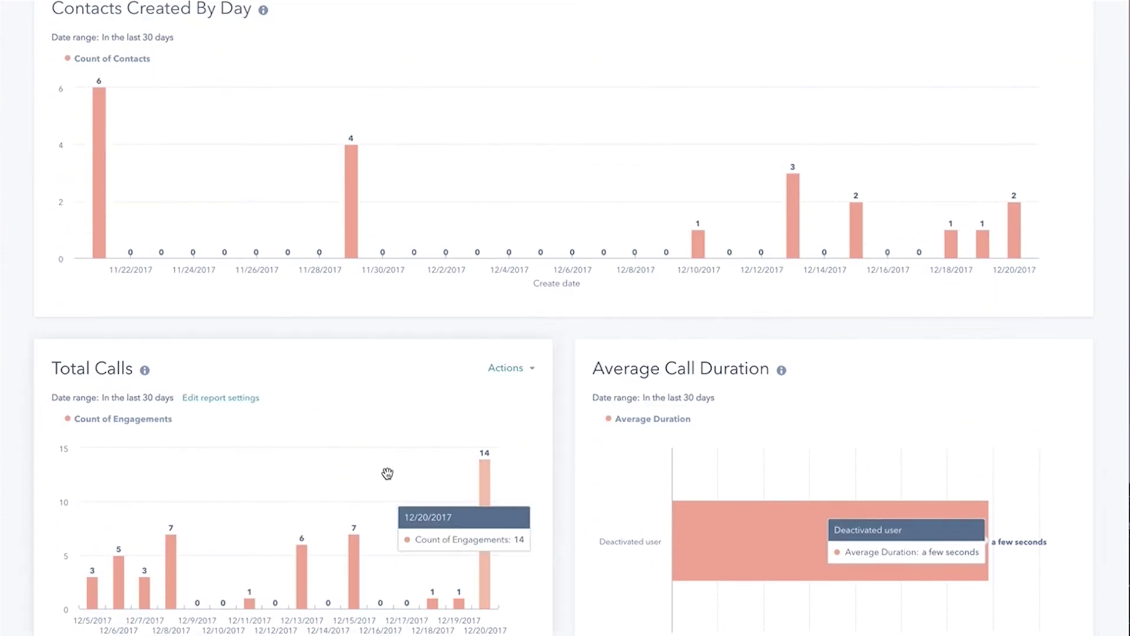
pyautogui.scroll(5, 395, 483)
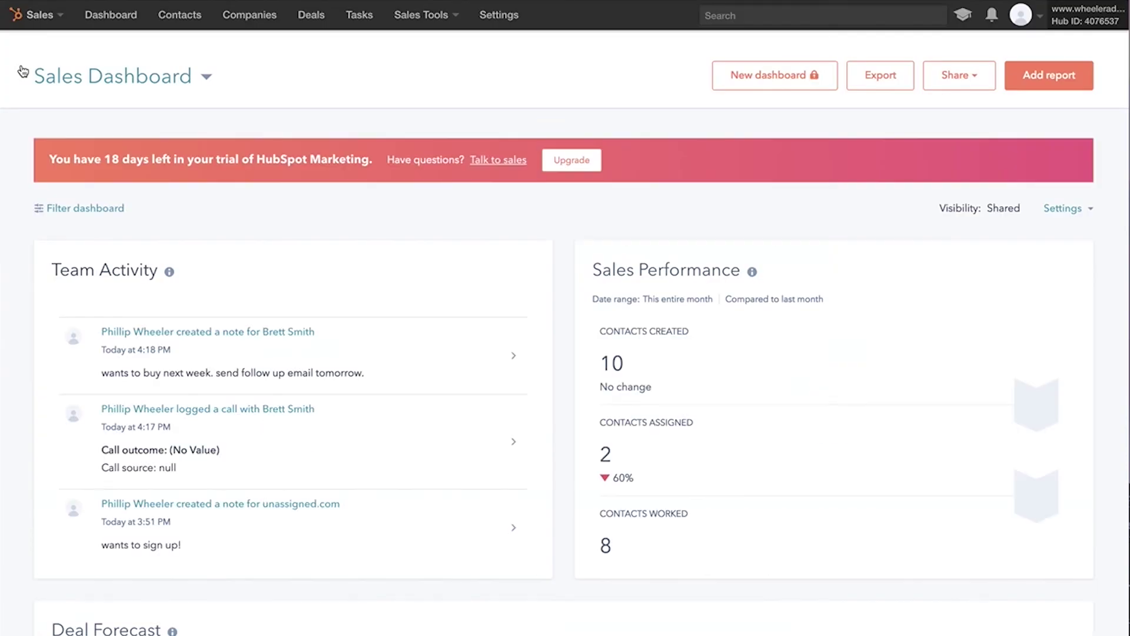
# Leave the Sales Dashboard for Contacts in the top navigation bar.
pyautogui.click(180, 15)
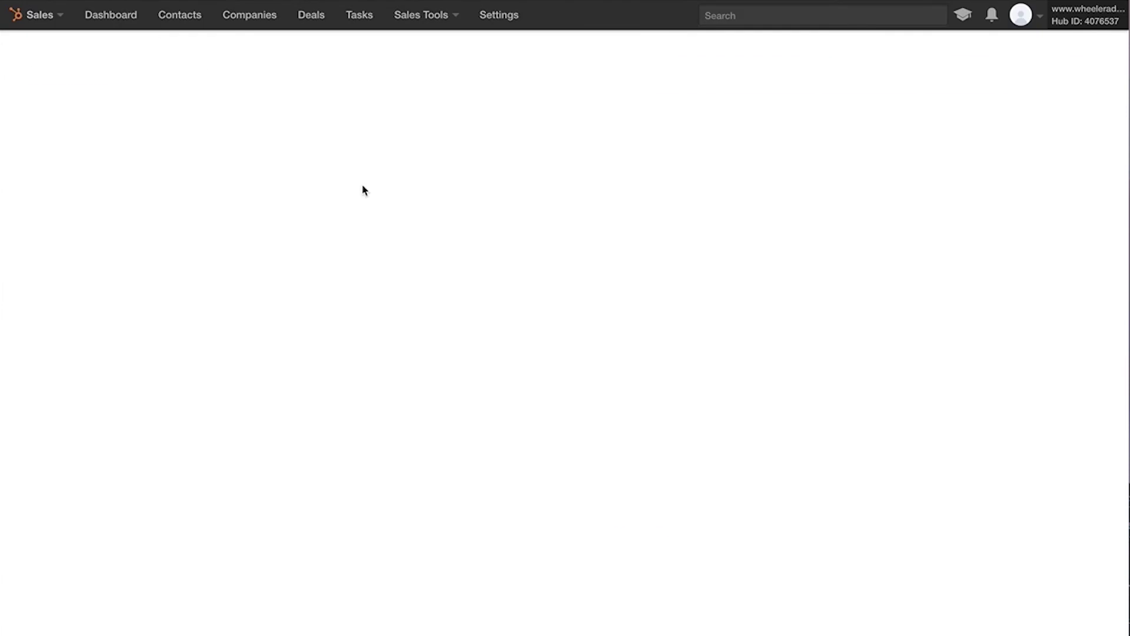